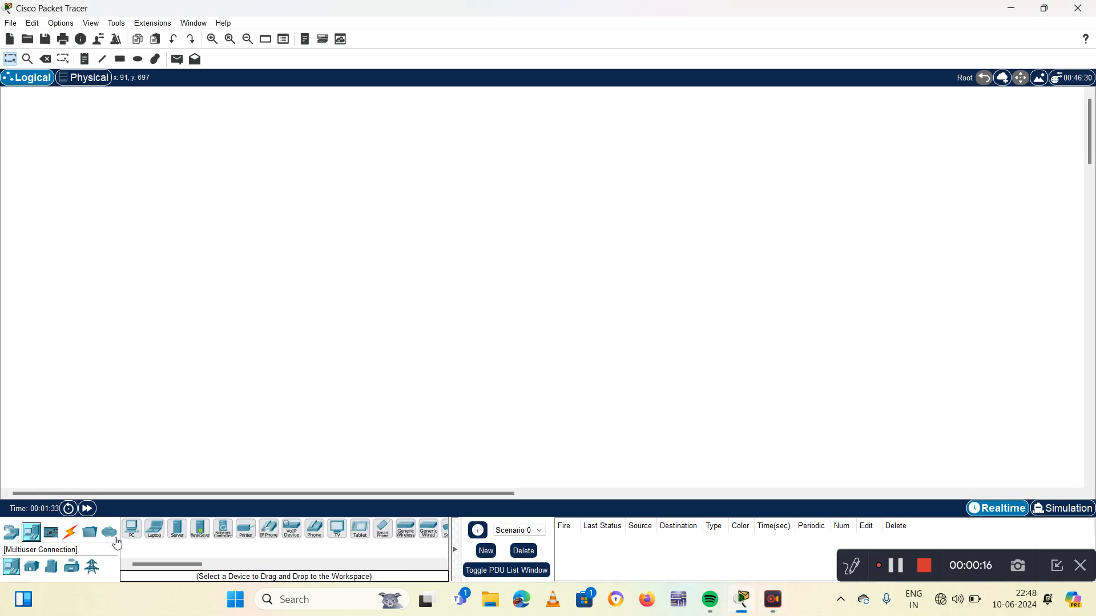
Place a PC in the empty workspace and a Switch-PT beside it.
left_click(134, 534)
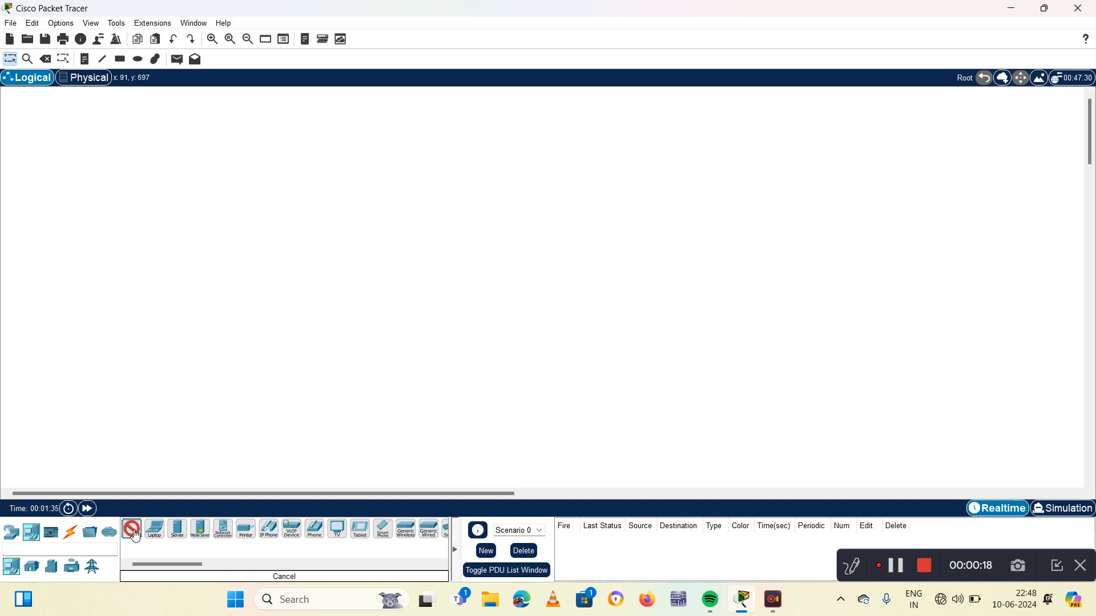
left_click(73, 308)
left_click(11, 531)
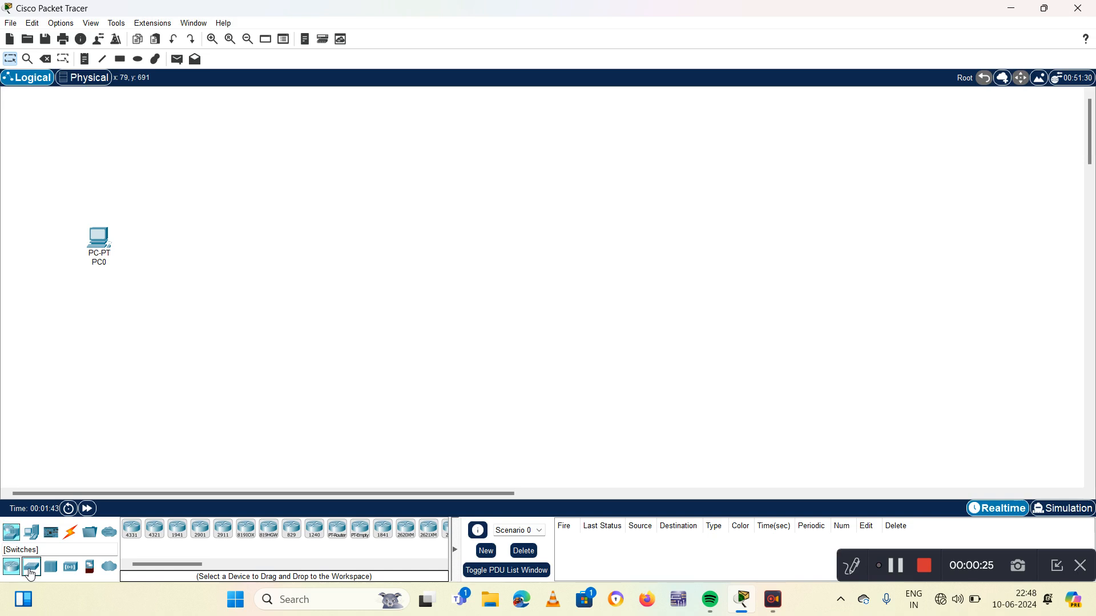
left_click(32, 572)
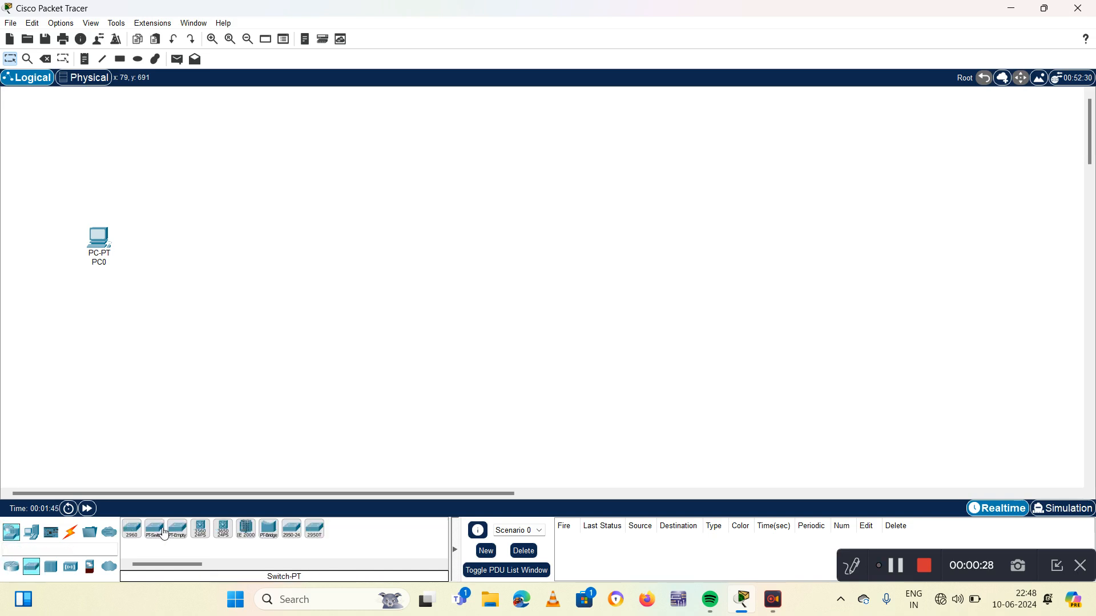
left_click_drag(158, 534, 199, 238)
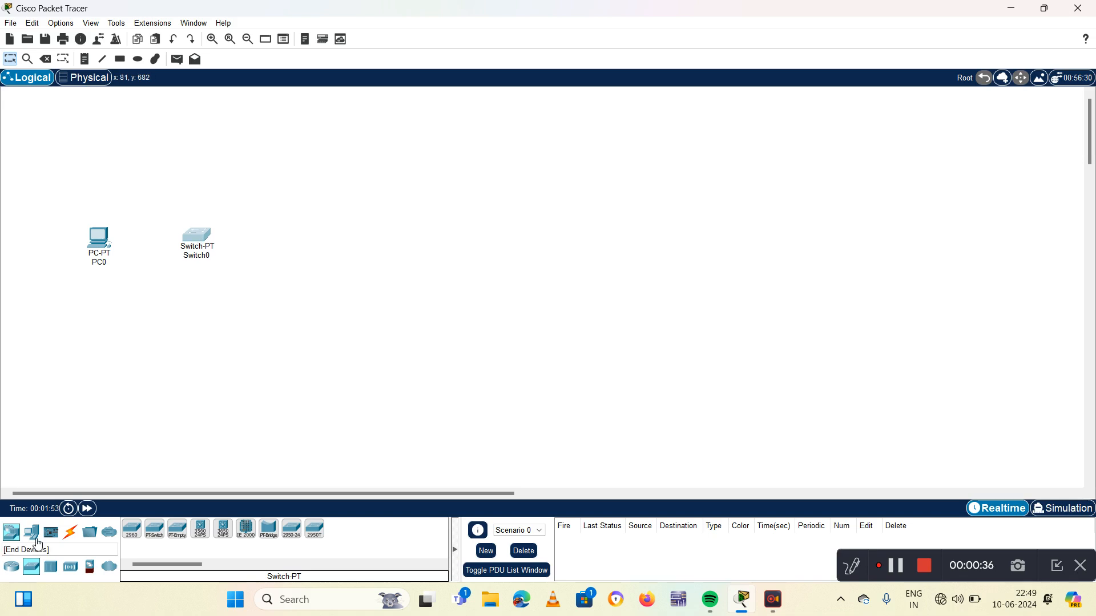
Add a Server-PT end device on the far side of the switch, in line with the PC.
left_click(34, 539)
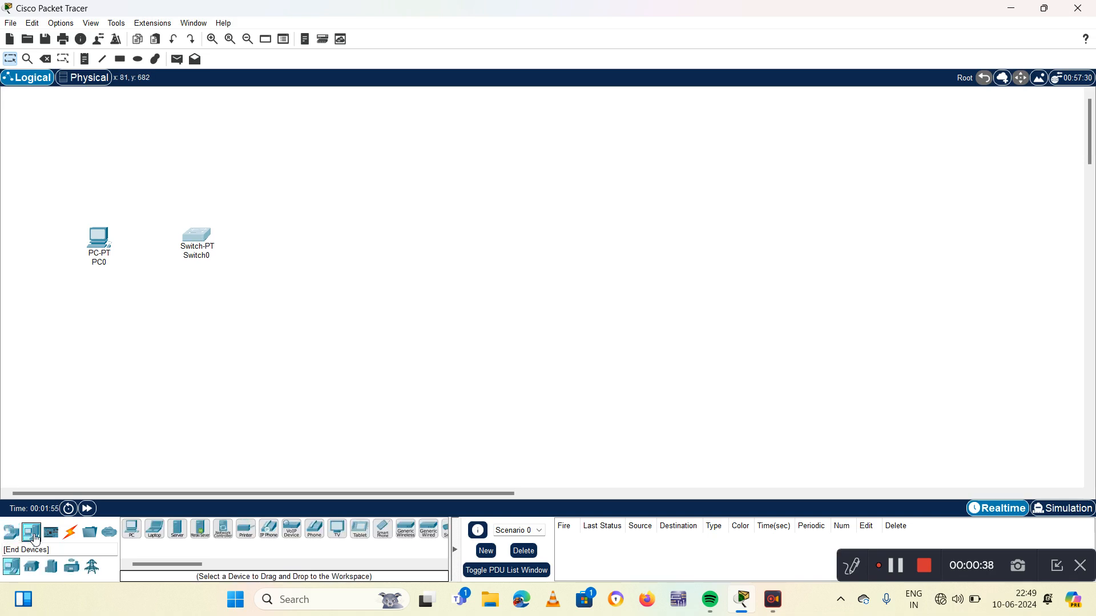
left_click(179, 531)
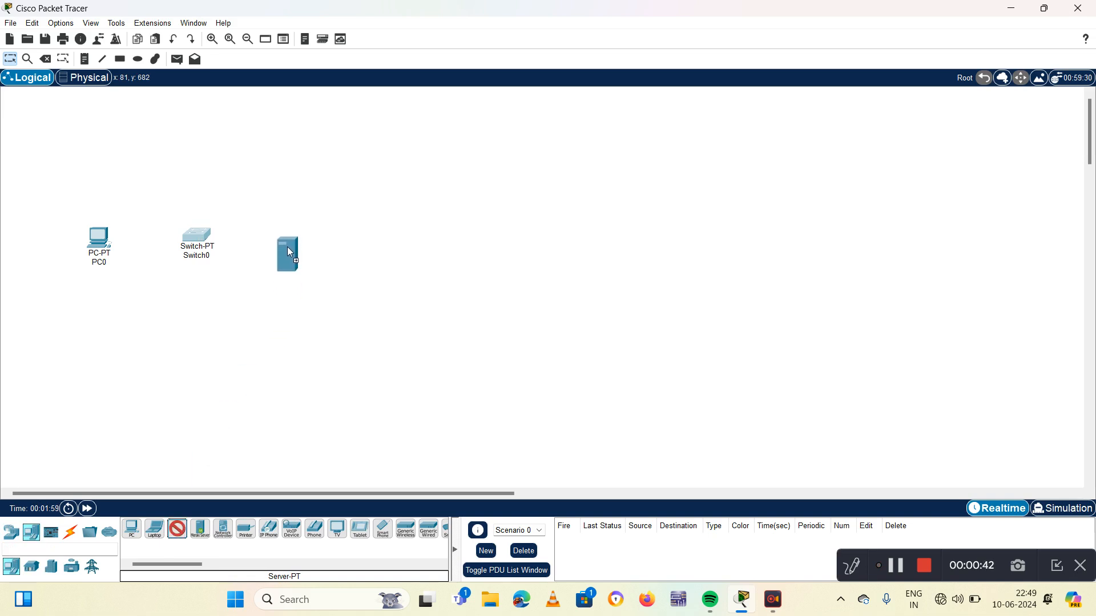
left_click(289, 235)
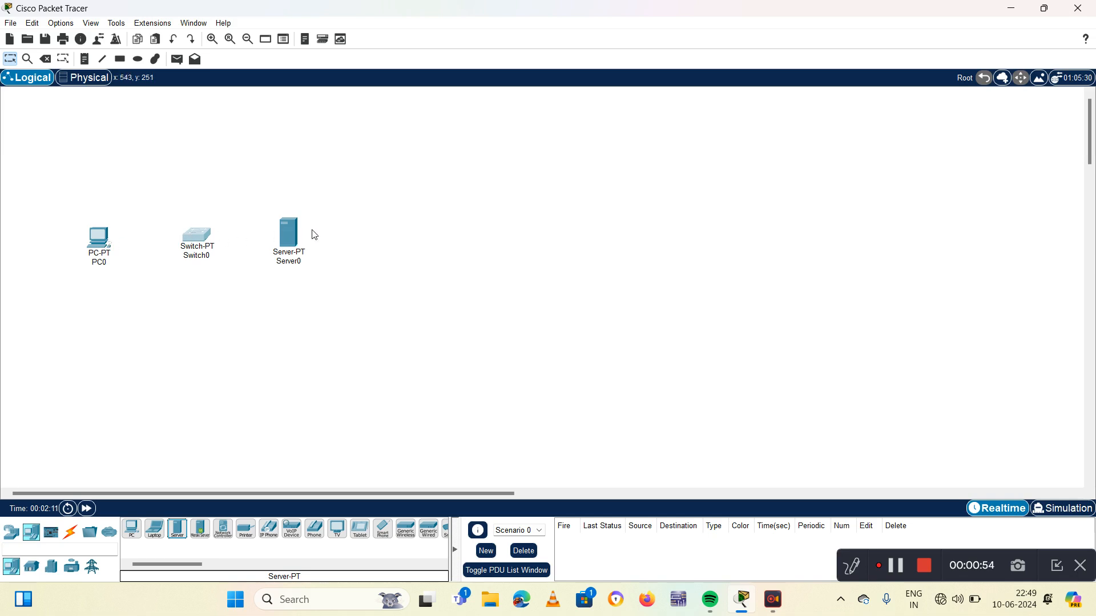
Connect PC0's FastEthernet0 to Switch0's FastEthernet0/1 with a Copper Straight-Through cable.
left_click(70, 533)
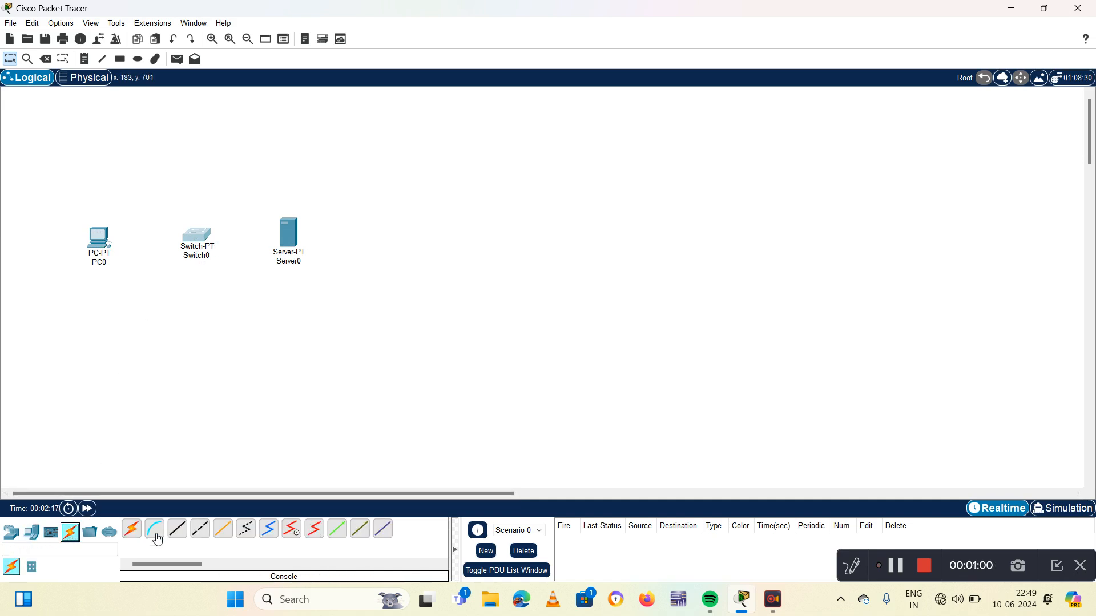
left_click(176, 532)
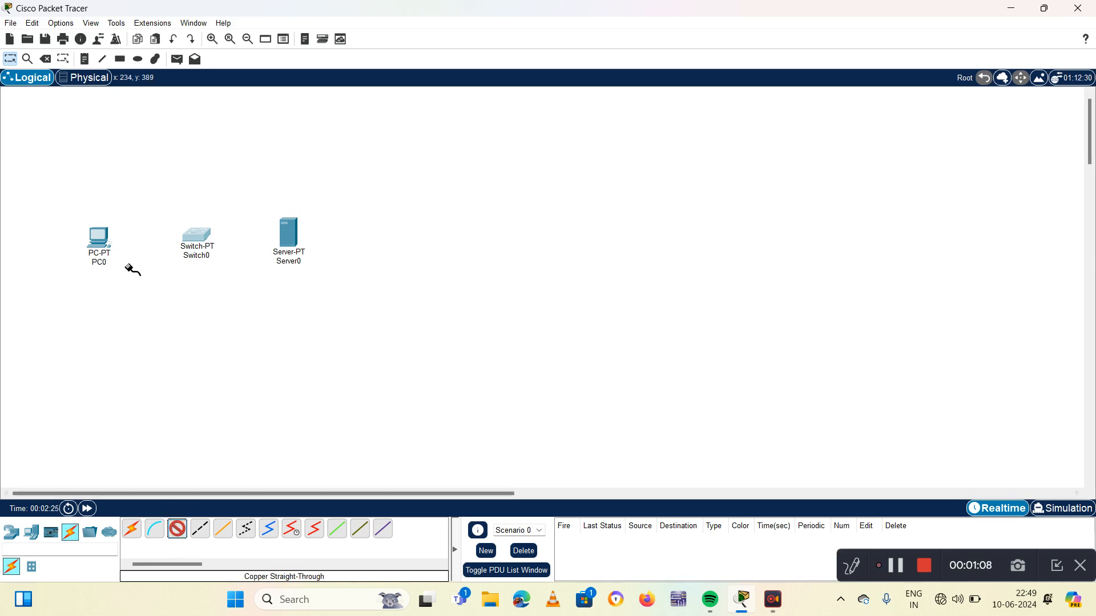
left_click(103, 244)
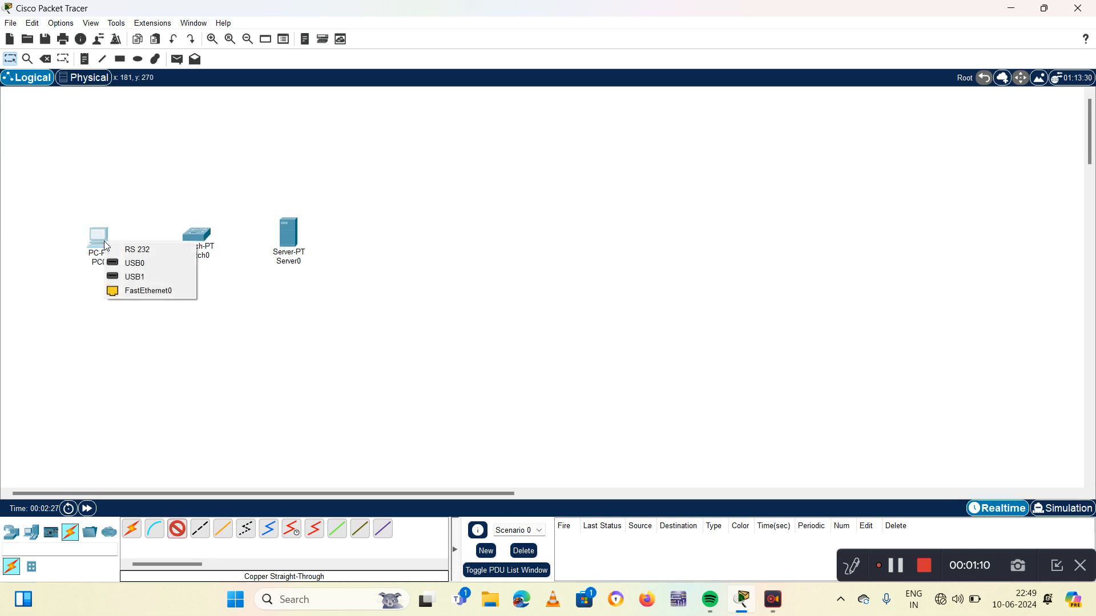
left_click(141, 290)
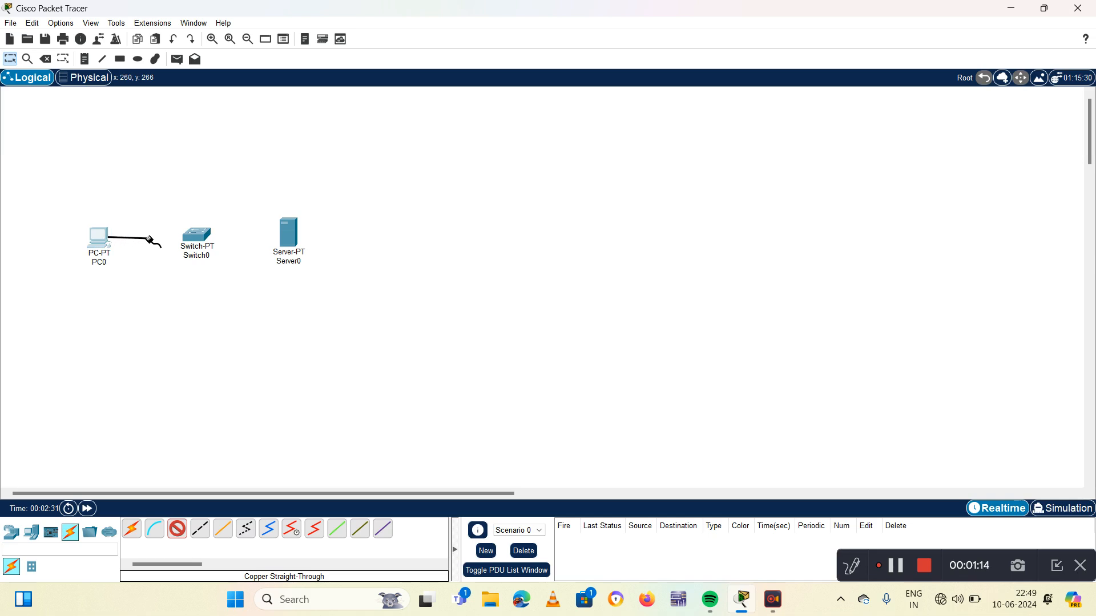
left_click(193, 234)
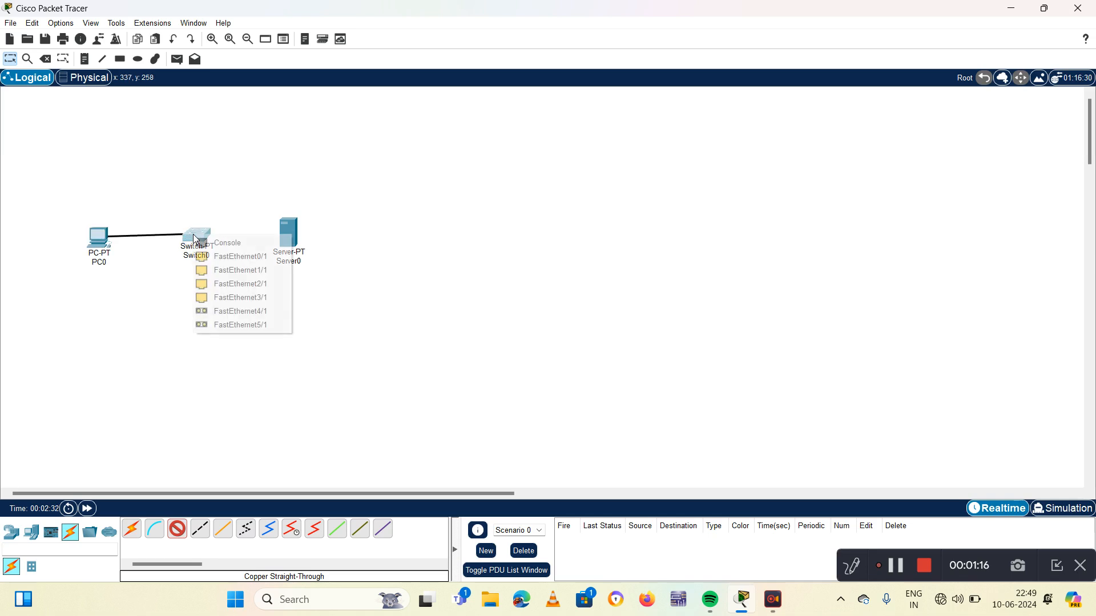
left_click(244, 257)
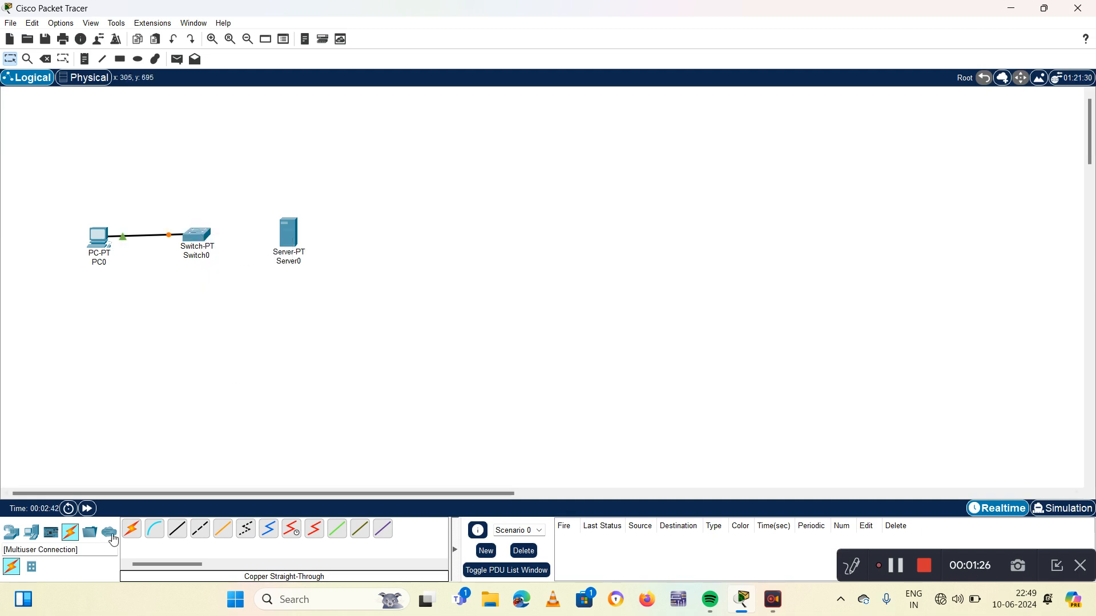
Connect Switch0's FastEthernet1/1 to Server0's FastEthernet0 with a Copper Straight-Through cable.
left_click(179, 531)
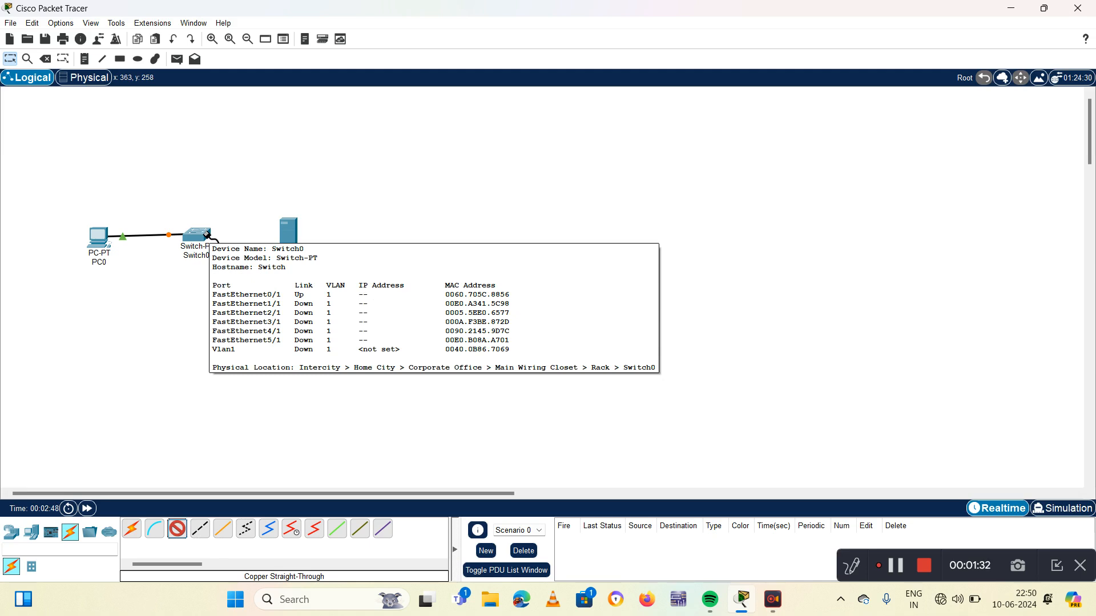
left_click(207, 235)
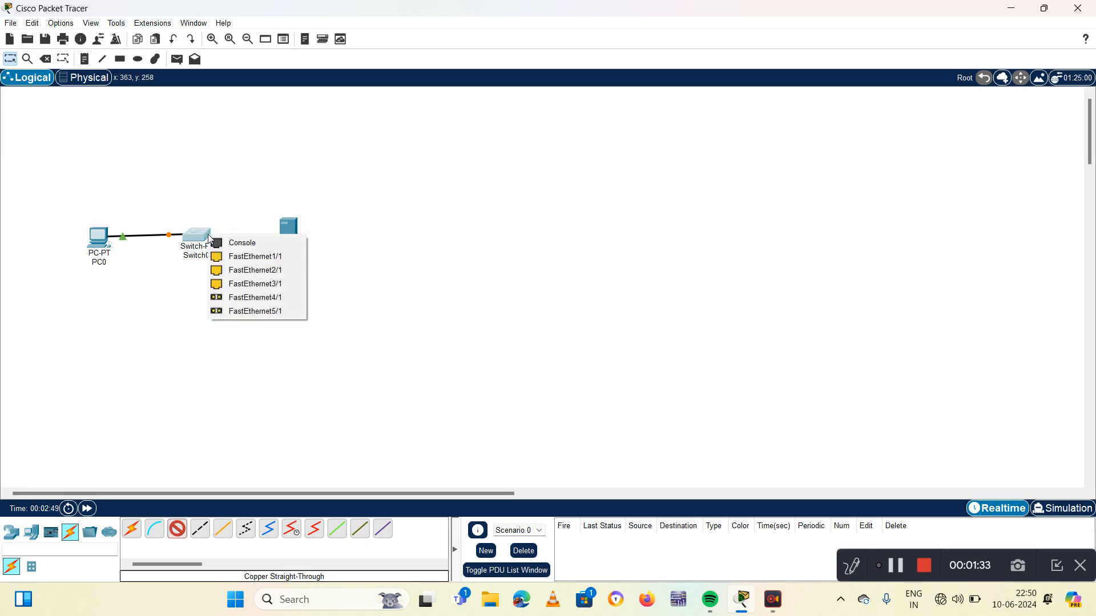
left_click(255, 257)
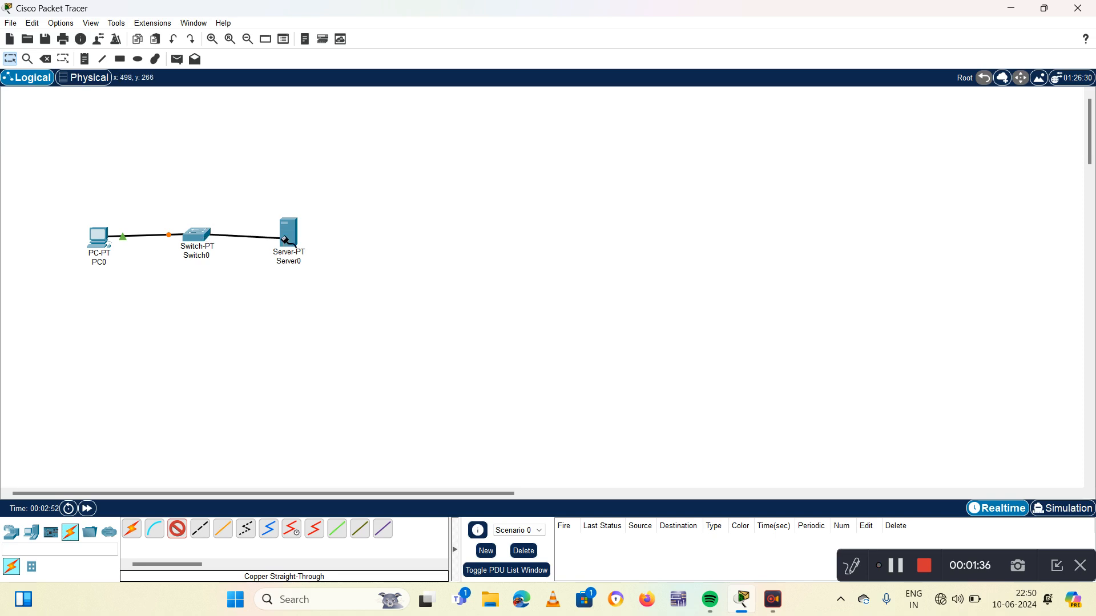
left_click(289, 235)
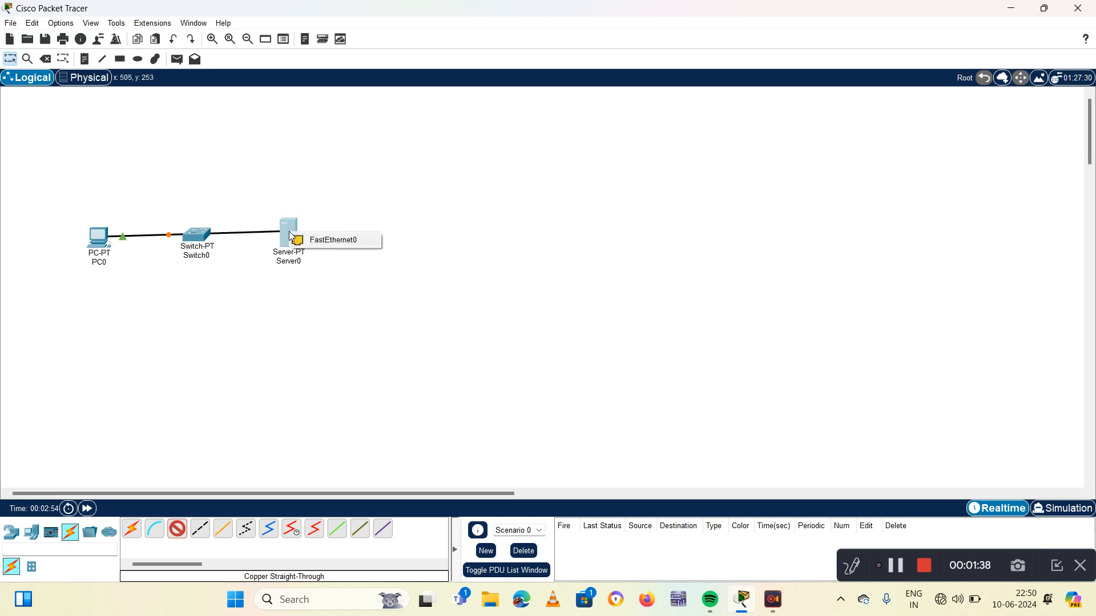
left_click(328, 242)
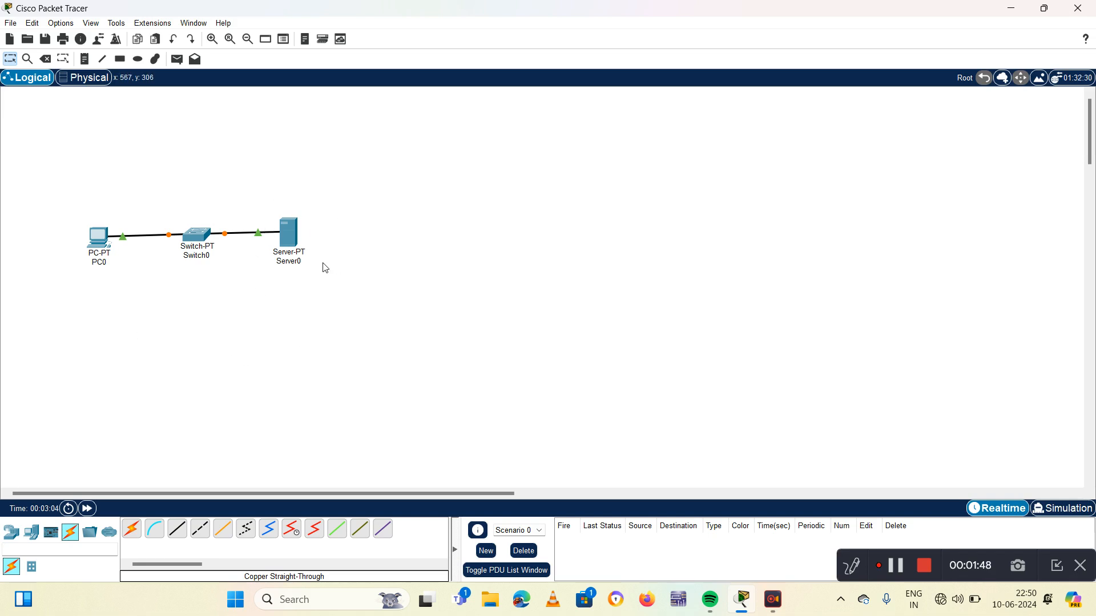
Give Server0 the static IPv4 address 192.161.1.1 with subnet mask 255.255.255.0.
left_click(291, 236)
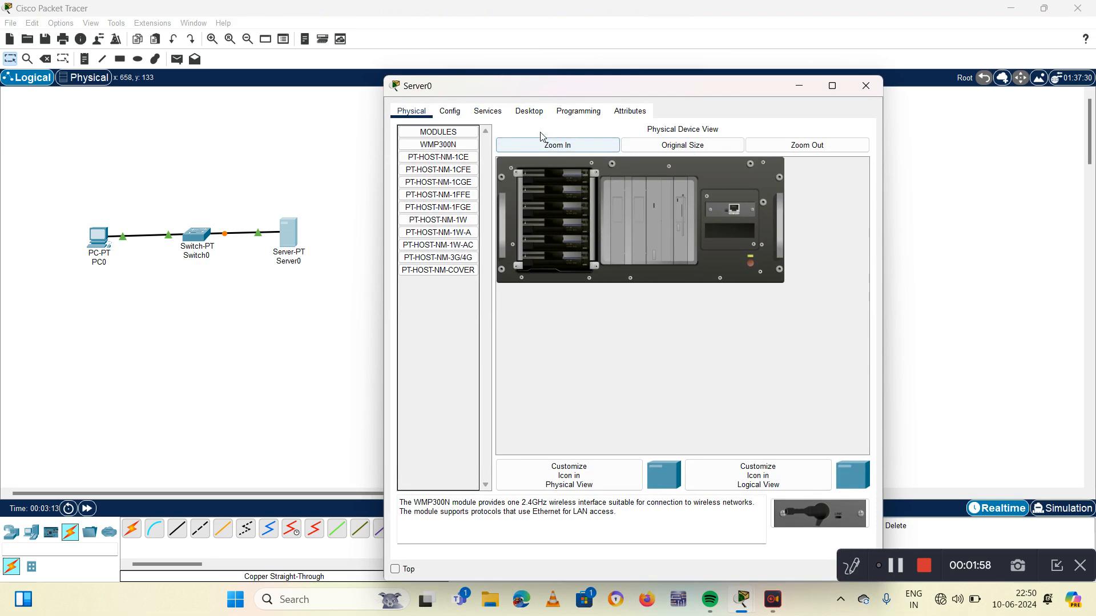
left_click(528, 112)
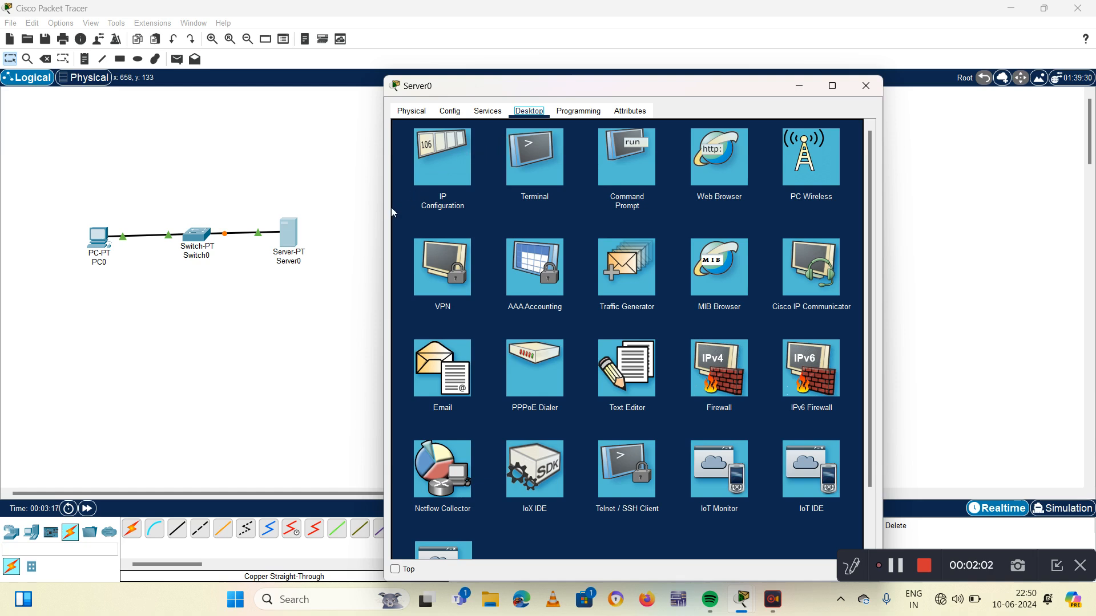
left_click(451, 164)
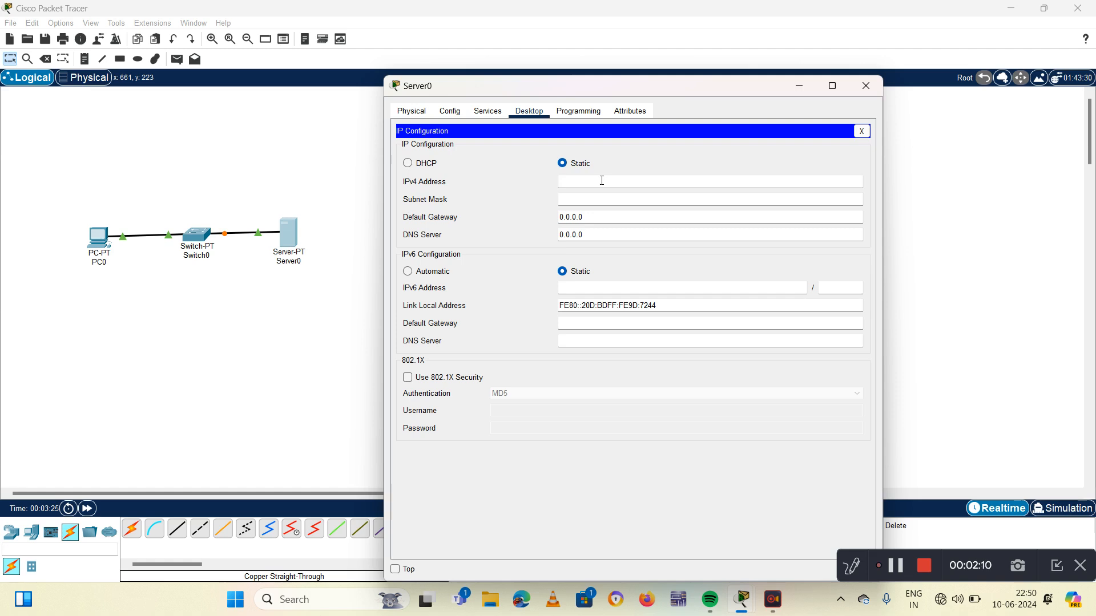
type("192.161.1.1")
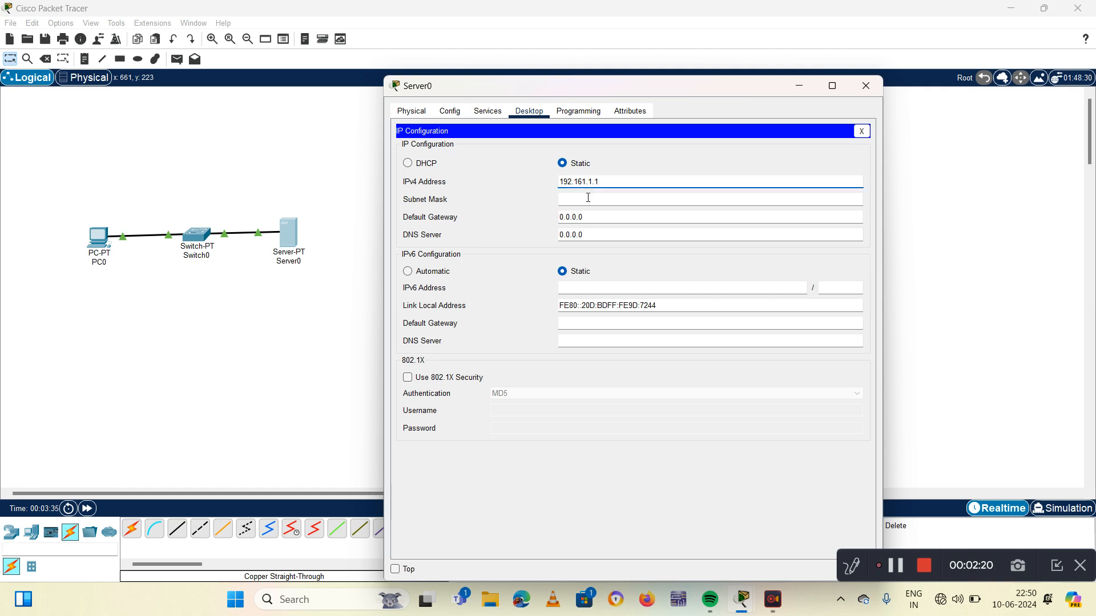
left_click(587, 198)
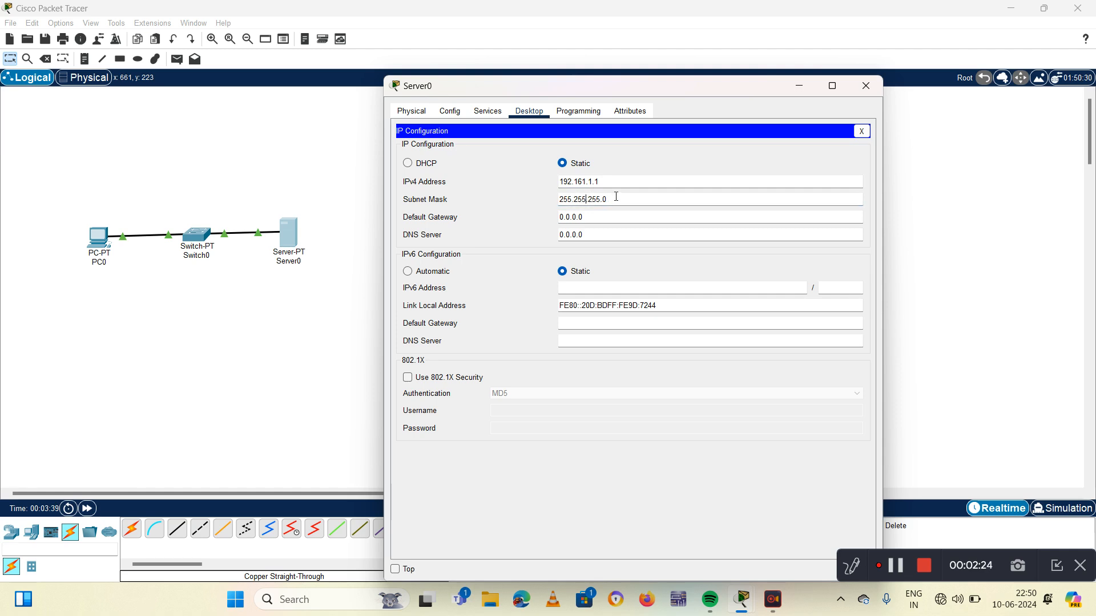
Replace the default DNS server entry in Server0's IPv4 configuration with an address on the 192.161.1 network.
left_click(587, 235)
key("BackSpace")
key("BackSpace")
key("BackSpace")
key("BackSpace")
key("BackSpace")
key("BackSpace")
key("BackSpace")
type("192.161.1")
Open index.html of Server0's HTTP service for editing and delete everything between the html tags.
left_click(482, 110)
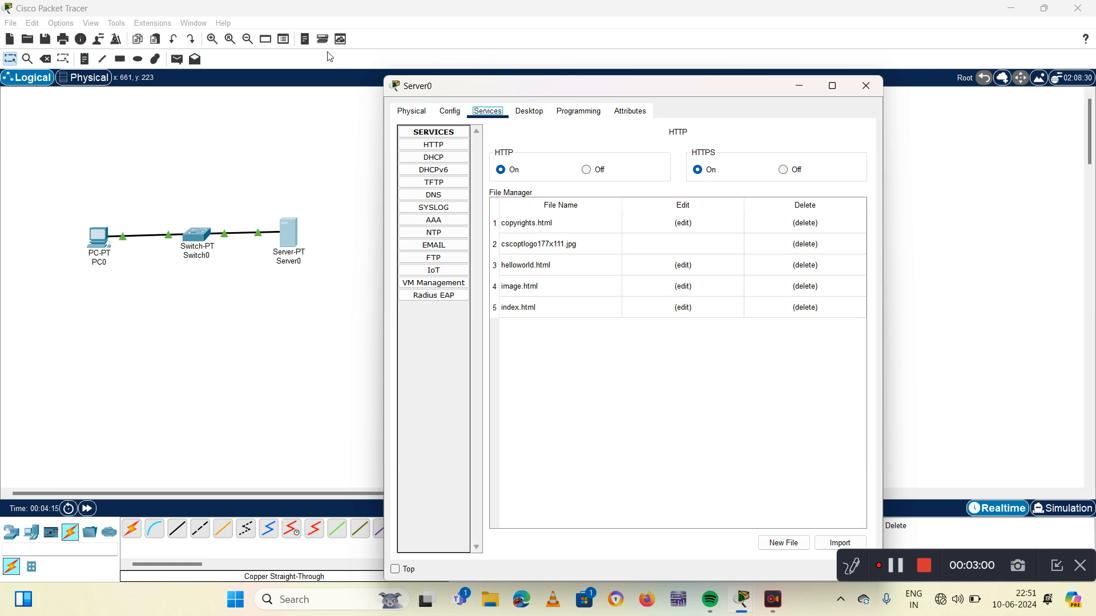
left_click(441, 147)
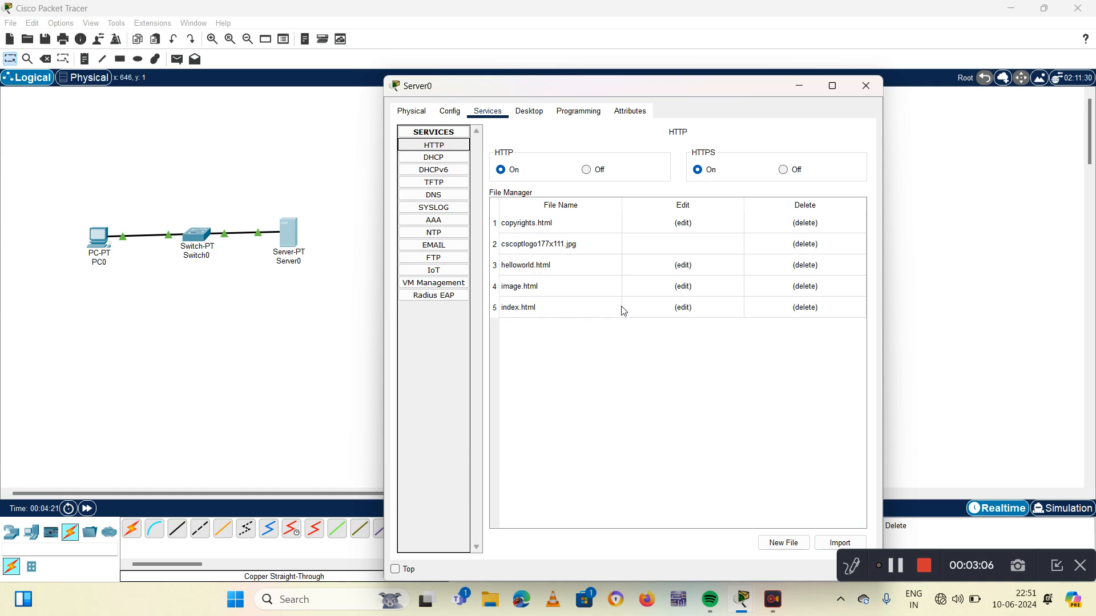
left_click(683, 308)
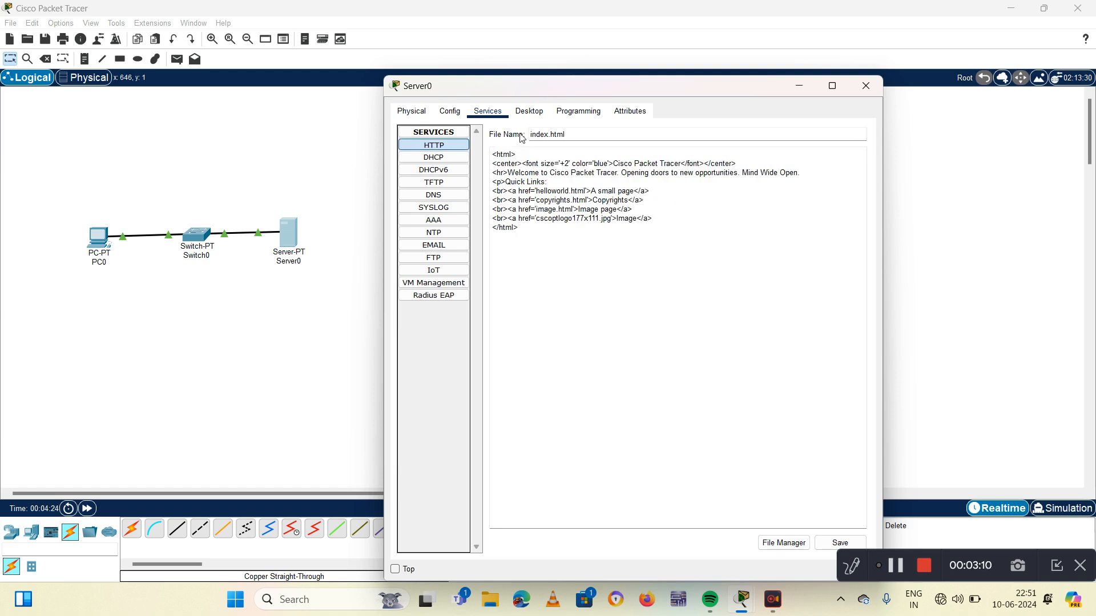
left_click_drag(492, 164, 659, 215)
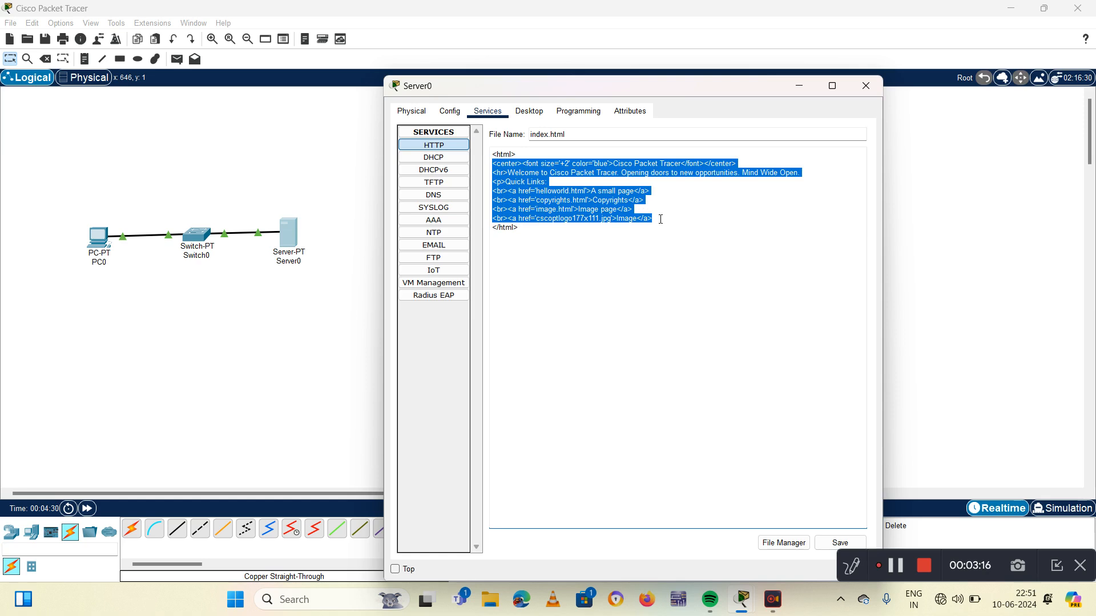
key("BackSpace")
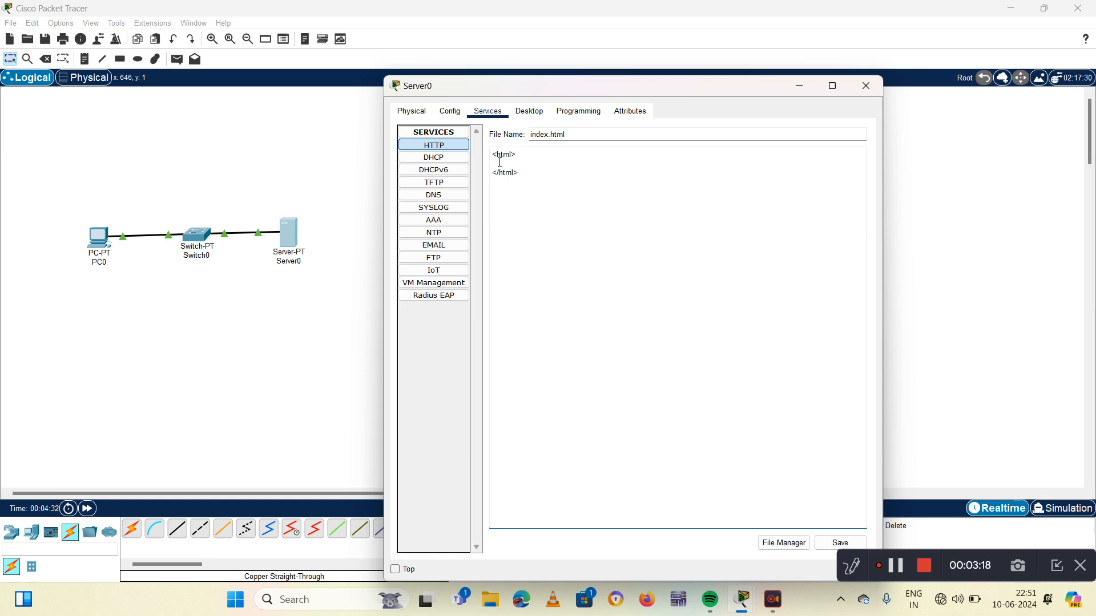
Insert the heading <h1>DNS SERVER</h1> between the html tags of index.html and save the file.
type("<")
type("h1>")
key("Caps_Lock")
type("DNS")
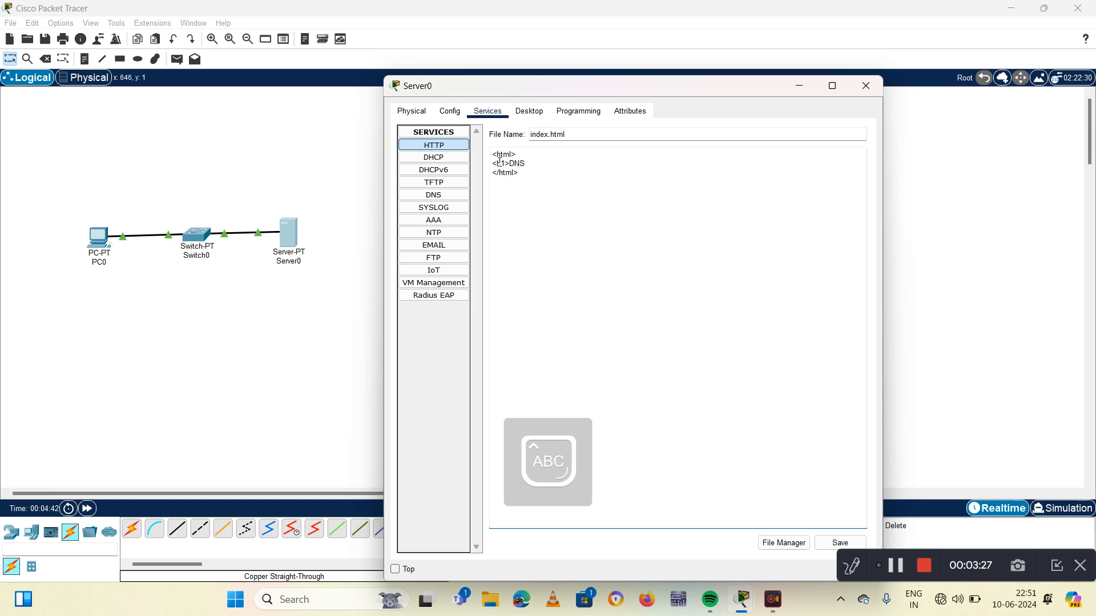
type(" SERVER")
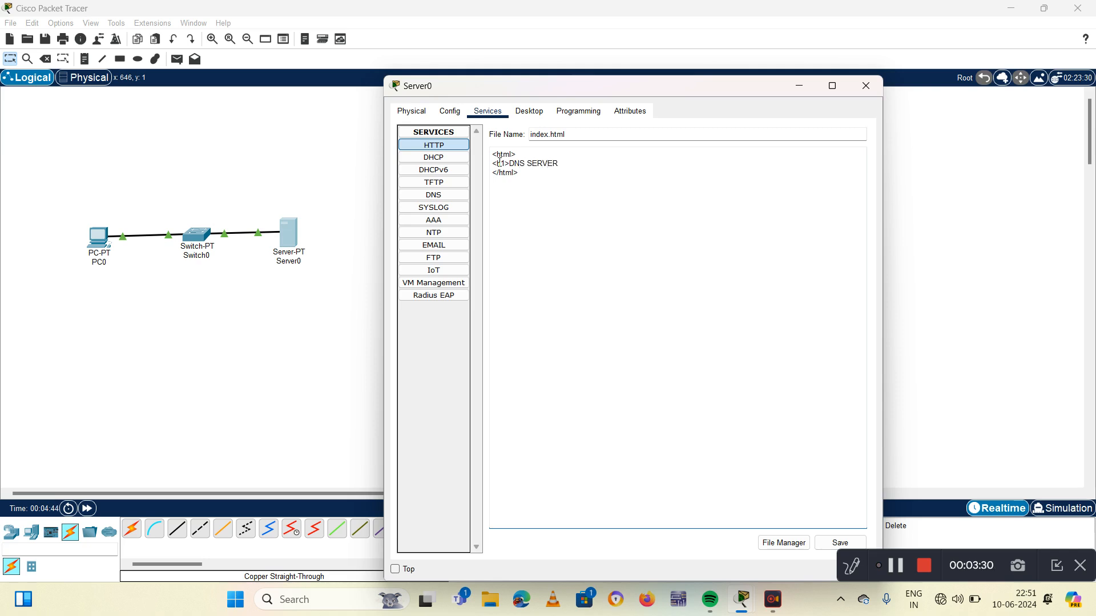
key("Caps_Lock")
type("<")
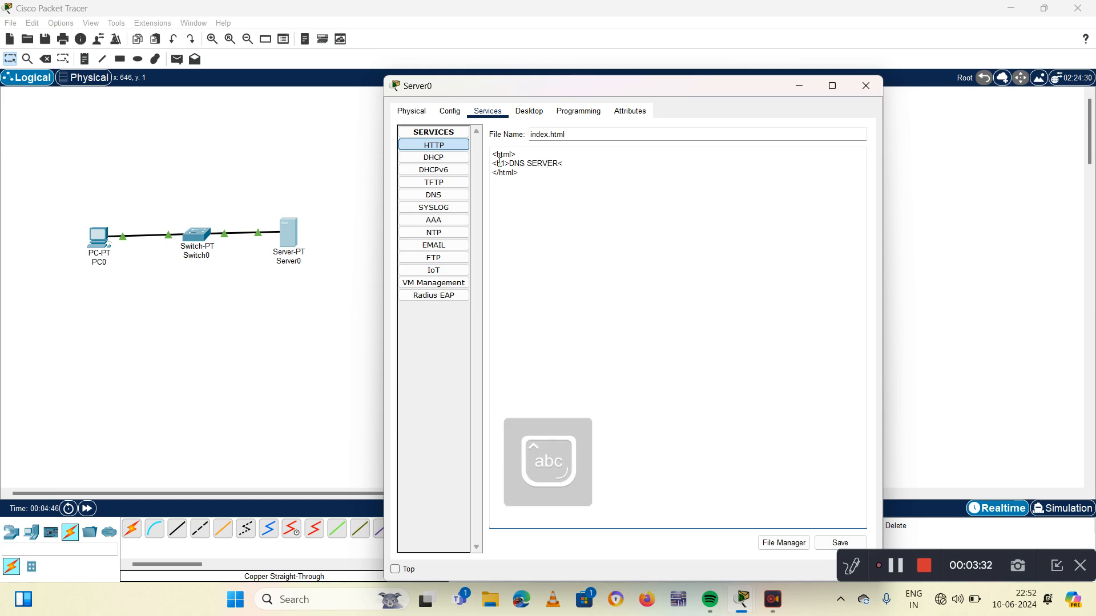
type("1>")
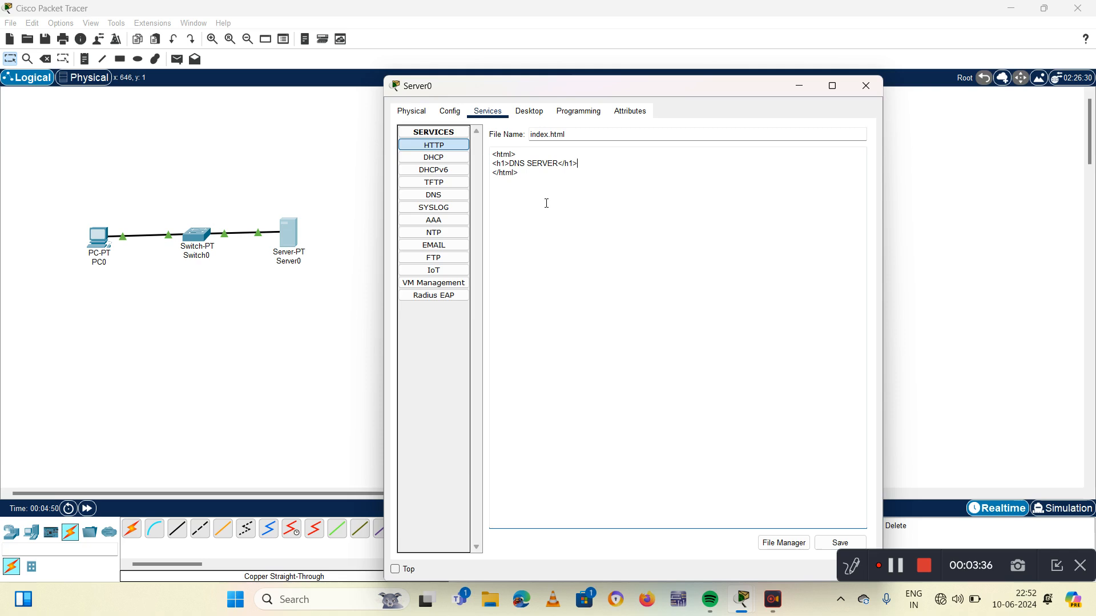
left_click(839, 543)
left_click(652, 355)
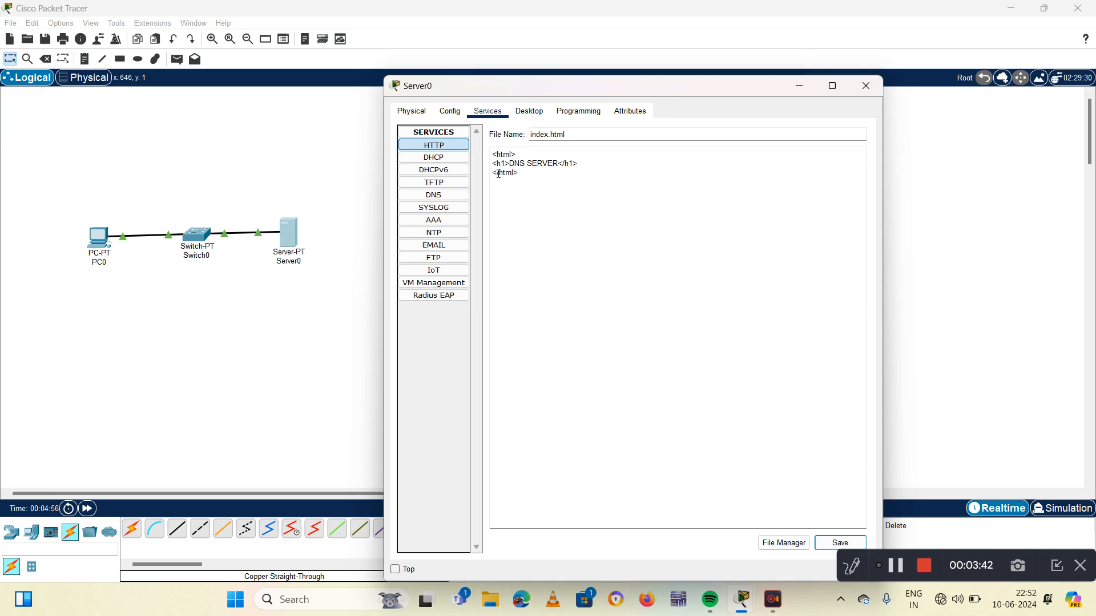
Turn on the DNS service on Server0.
left_click(442, 196)
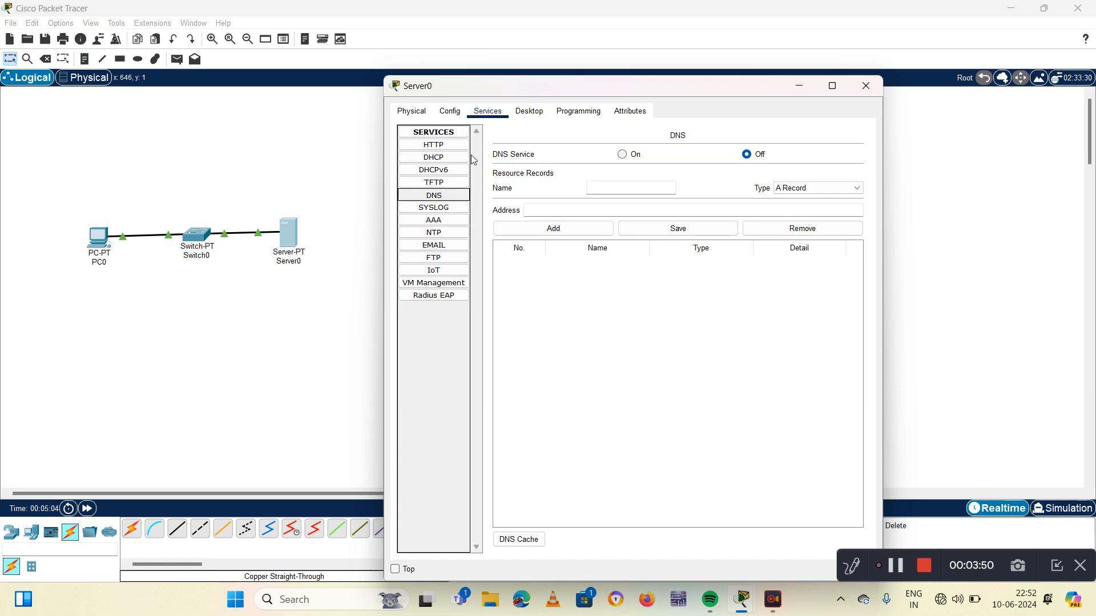
left_click(622, 156)
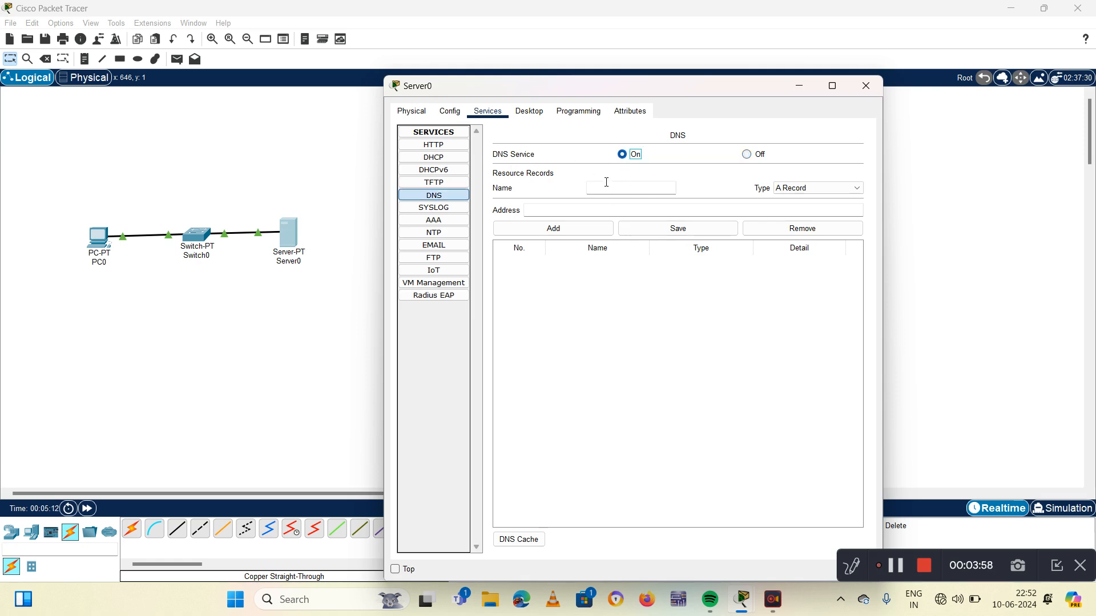
Add a DNS A record named mywebsite with address 192.161.1.1 on Server0 and close the server's window.
left_click(606, 182)
type("mywebsite")
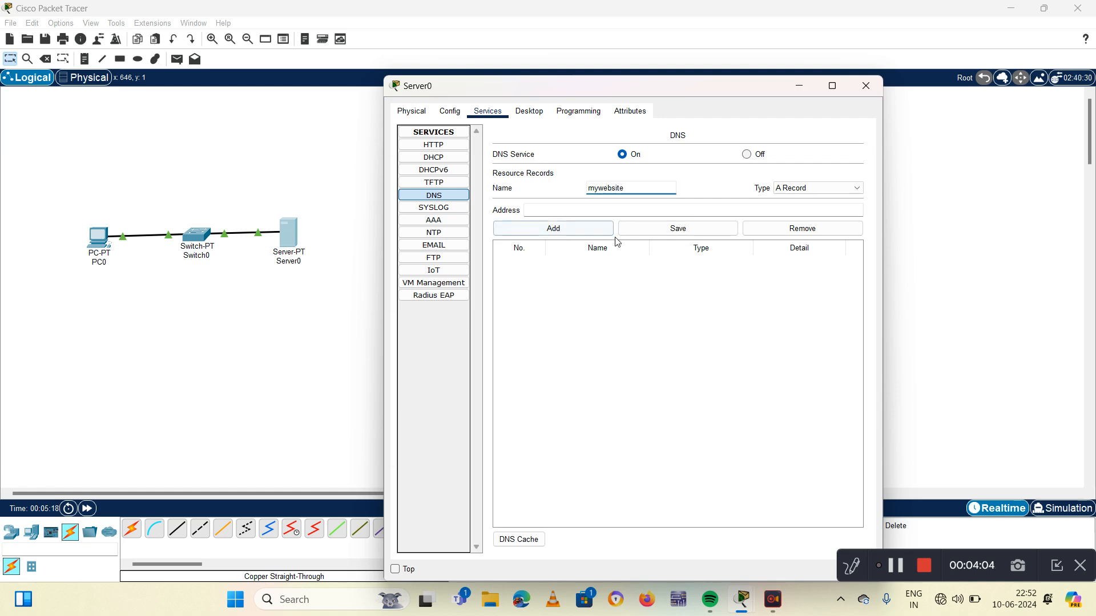
left_click(574, 209)
type("1")
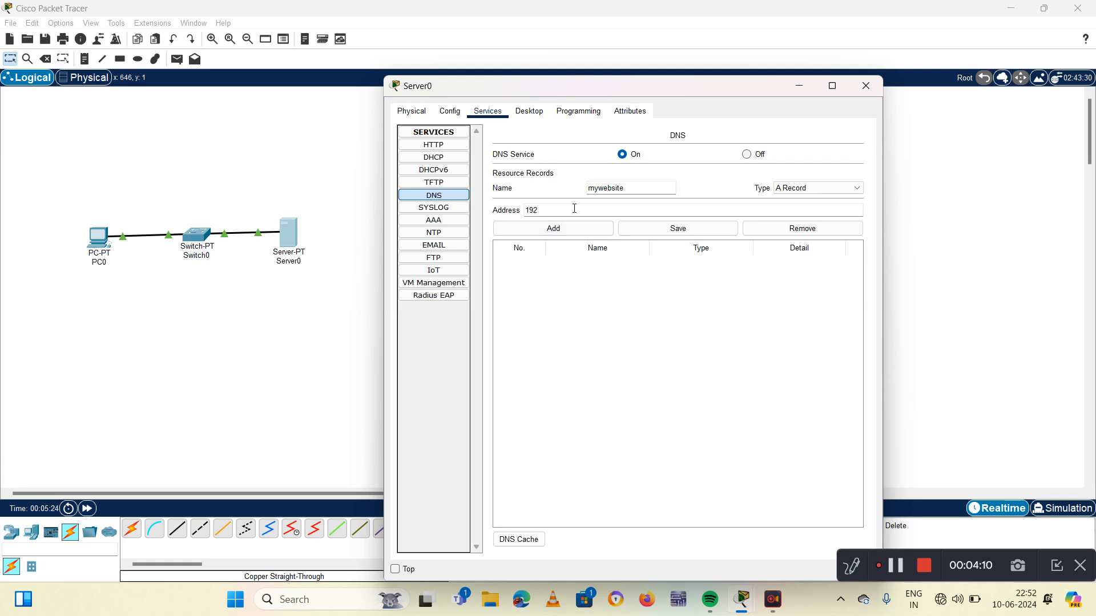
type("92.")
type("161.1.1")
left_click(559, 230)
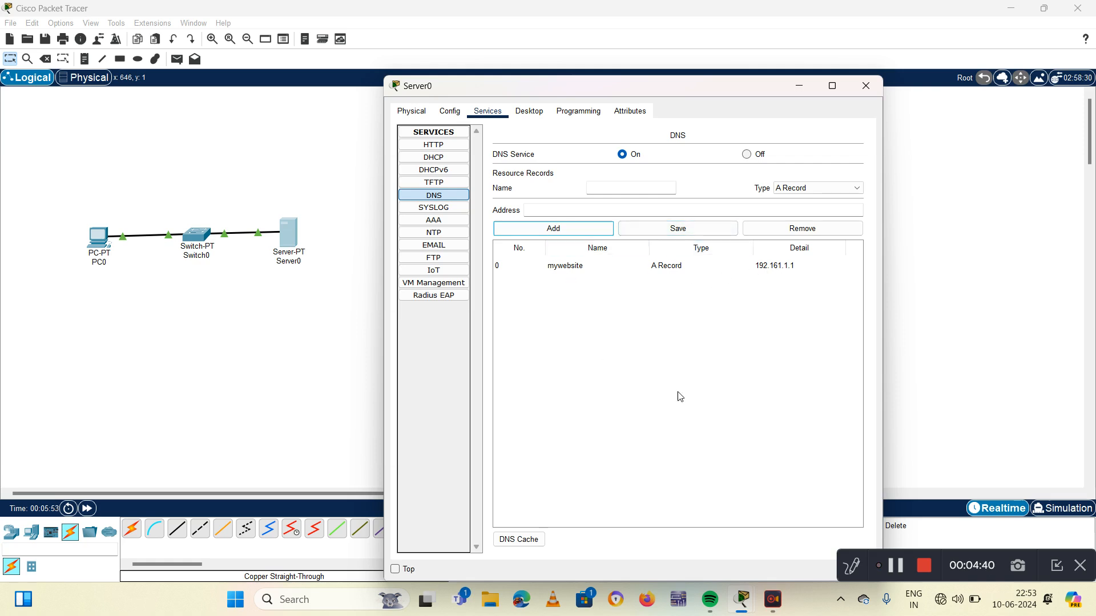
left_click(867, 84)
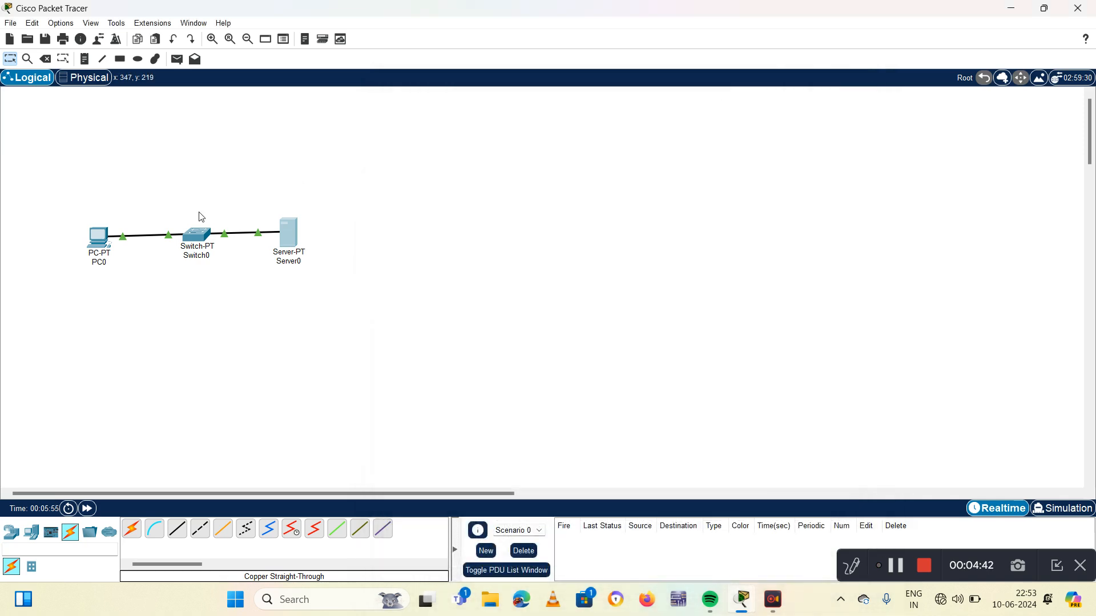
Give PC0 the static IPv4 address 192.161.1.2 with subnet mask 255.255.255.0.
left_click(98, 241)
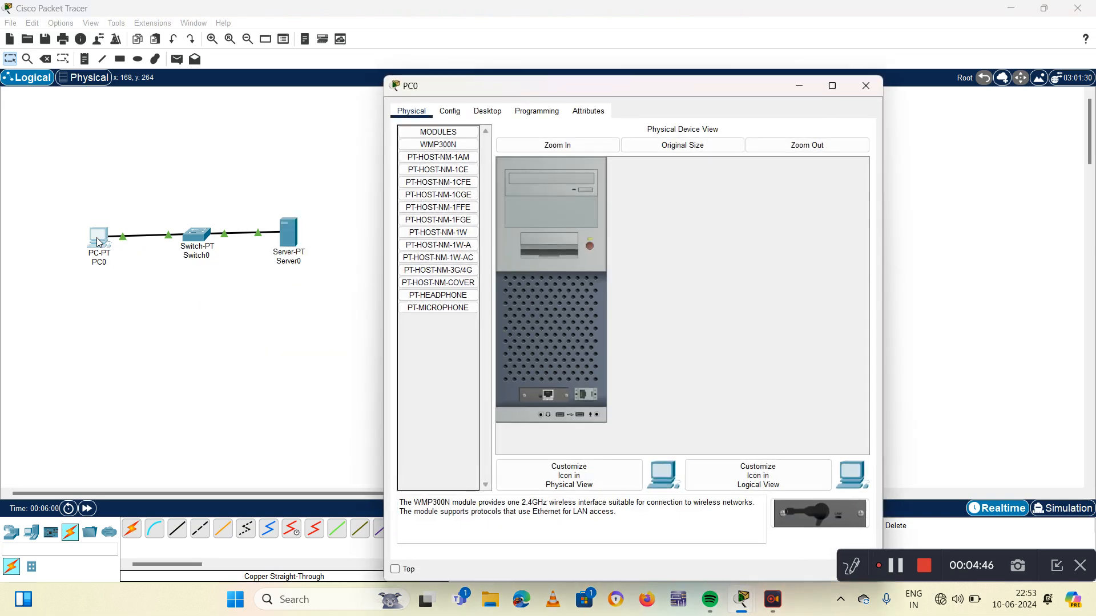
left_click(487, 111)
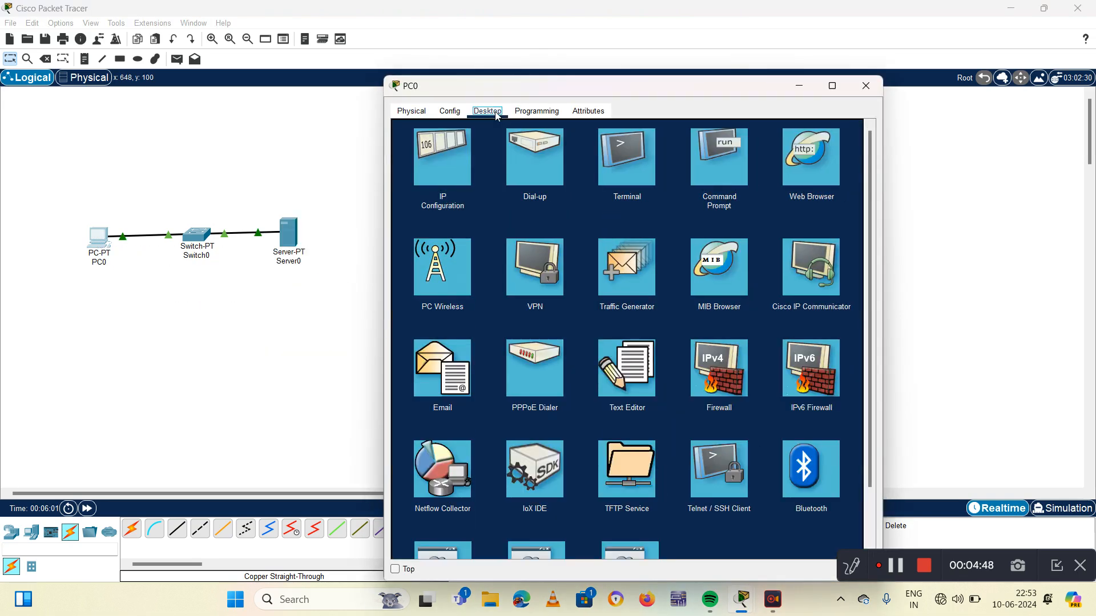
left_click(440, 158)
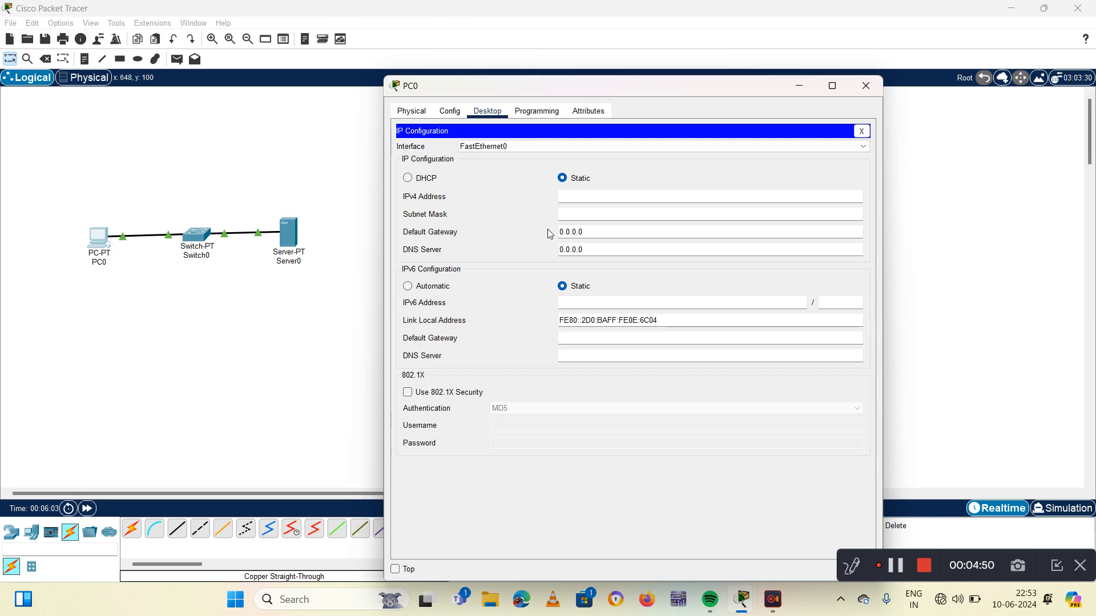
left_click(569, 196)
type("192.161")
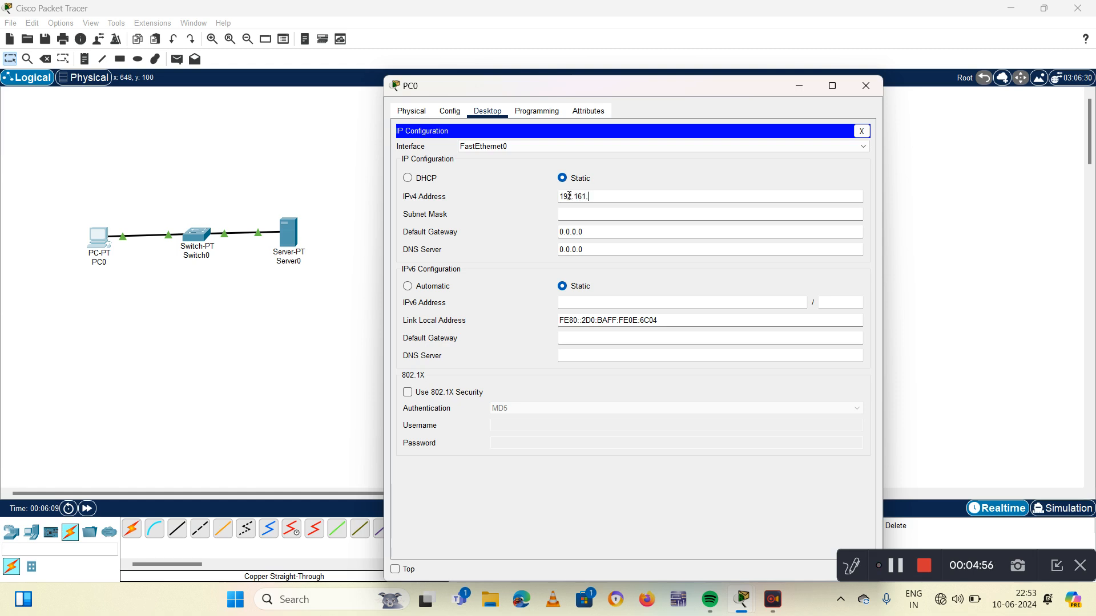
type(".1.2")
left_click(578, 213)
Set PC0's IPv4 DNS server to 192.161.1.1 and close the PC's window.
left_click(587, 247)
key("BackSpace")
key("BackSpace")
key("BackSpace")
key("BackSpace")
key("BackSpace")
key("BackSpace")
key("BackSpace")
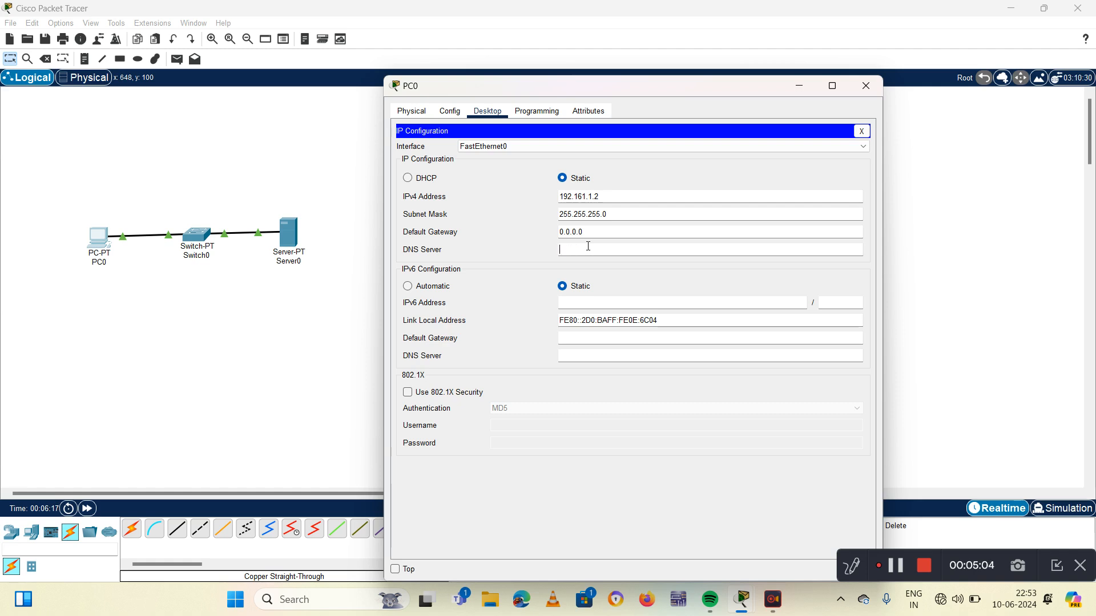
type("192.161.1.1")
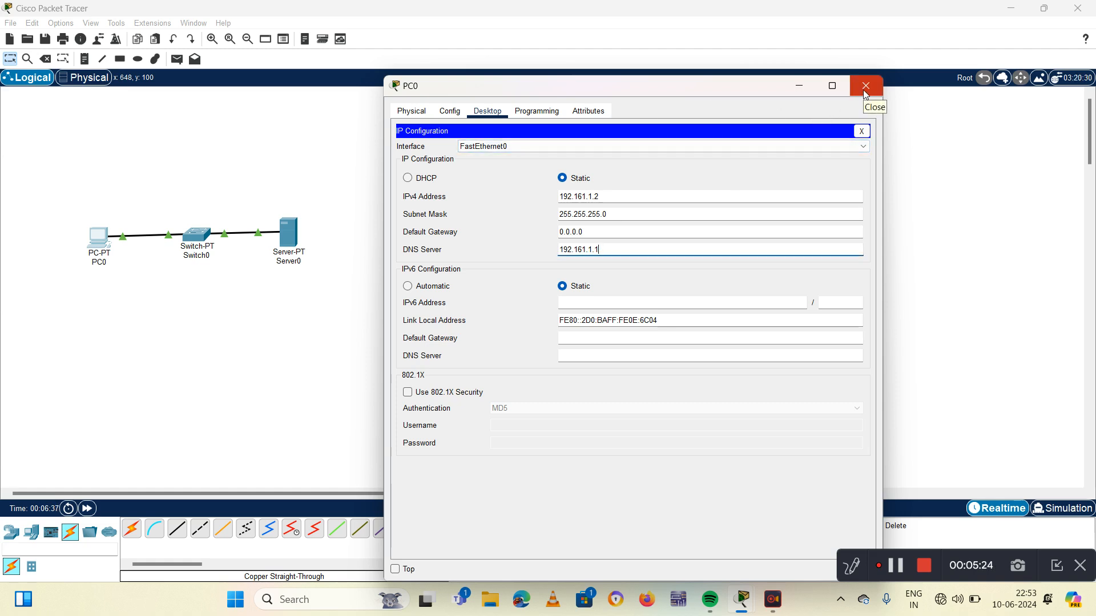
left_click(490, 115)
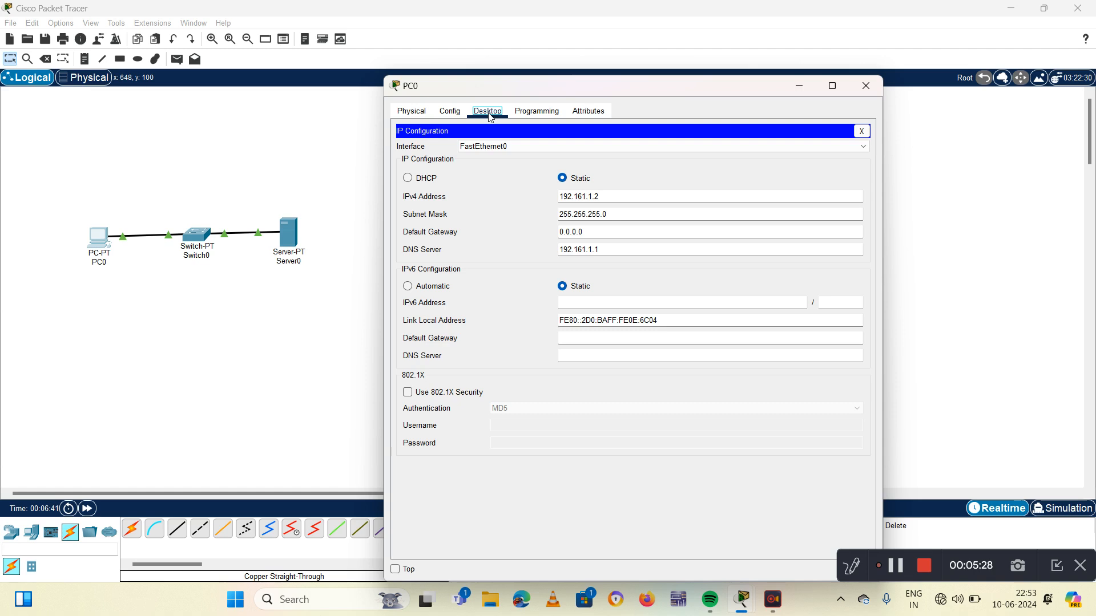
left_click(872, 79)
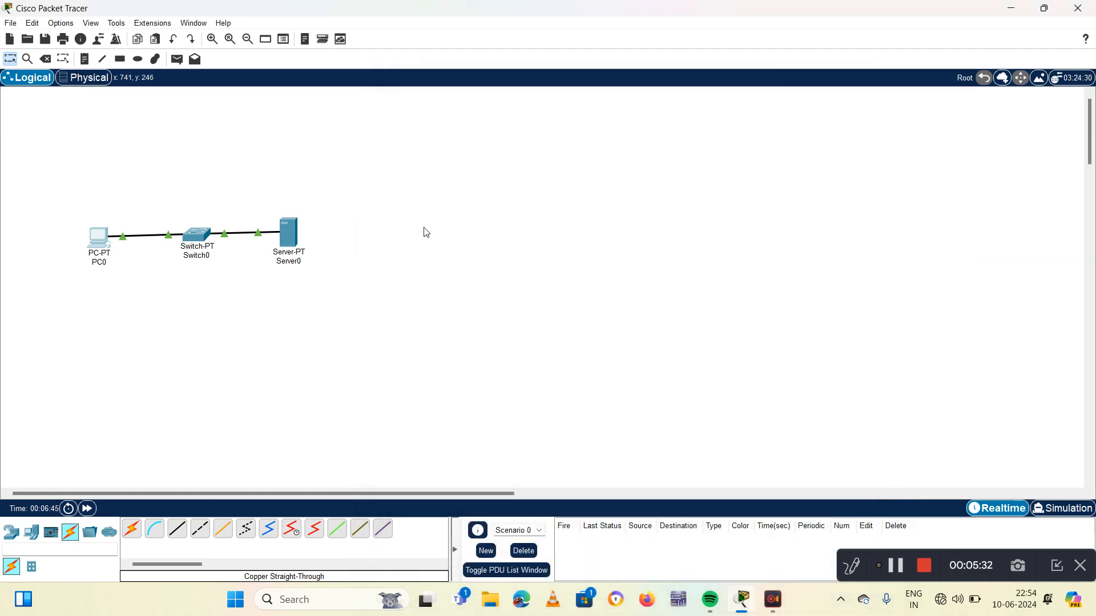
Load mywebsite in Server0's web browser to test name resolution, and close the server's window.
left_click(292, 241)
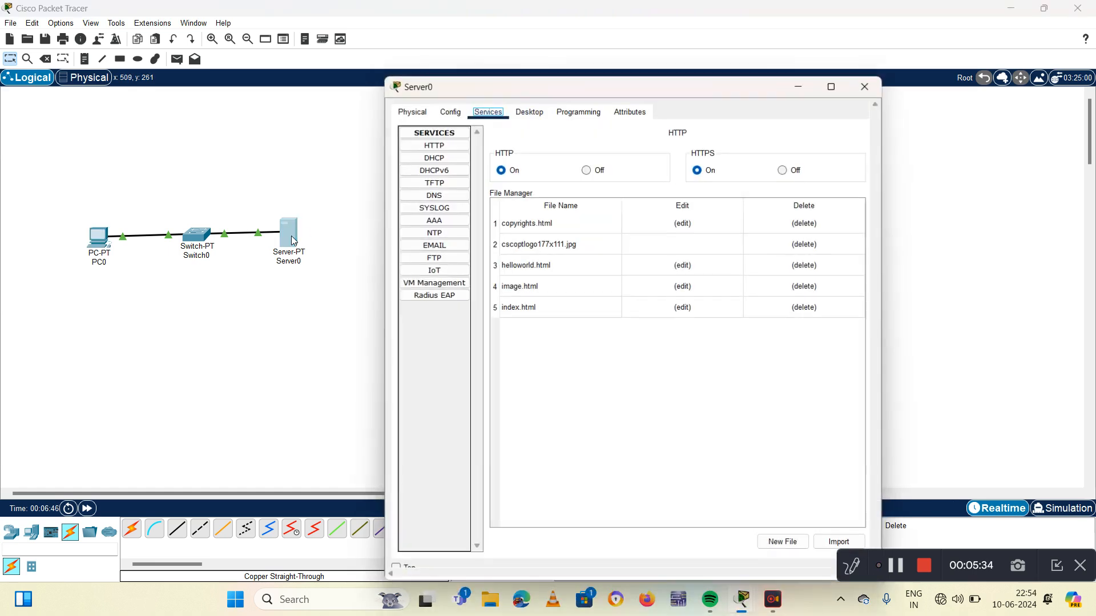
left_click(532, 115)
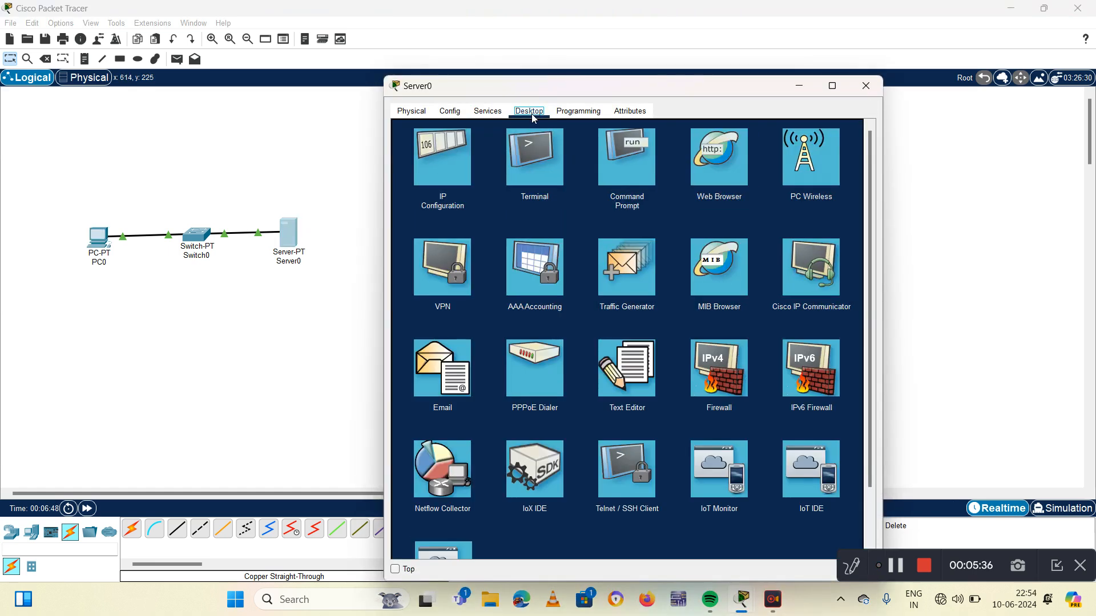
left_click(725, 182)
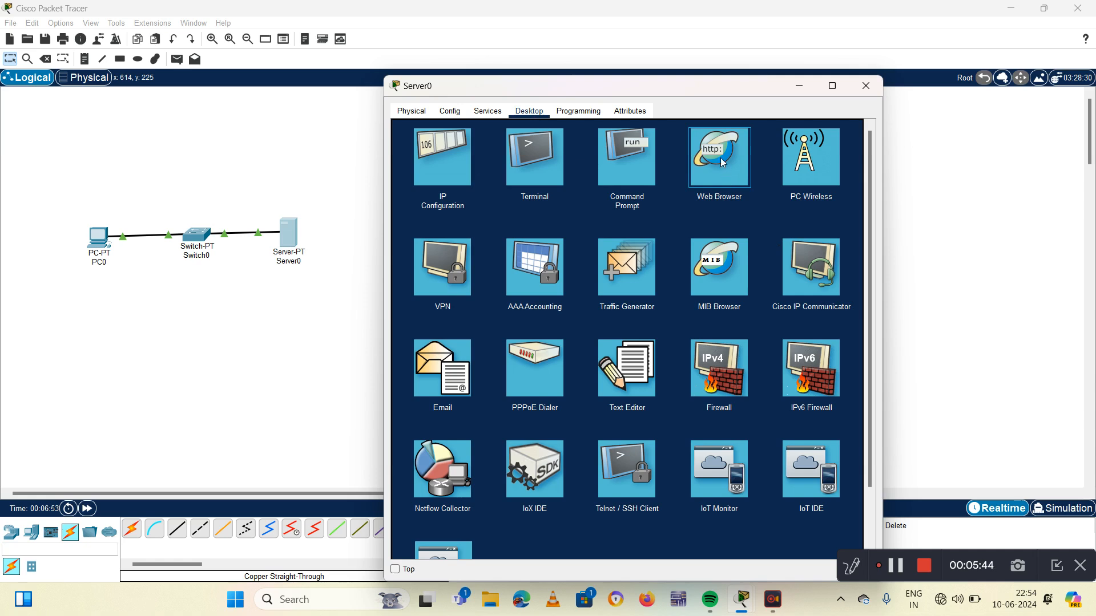
left_click(722, 163)
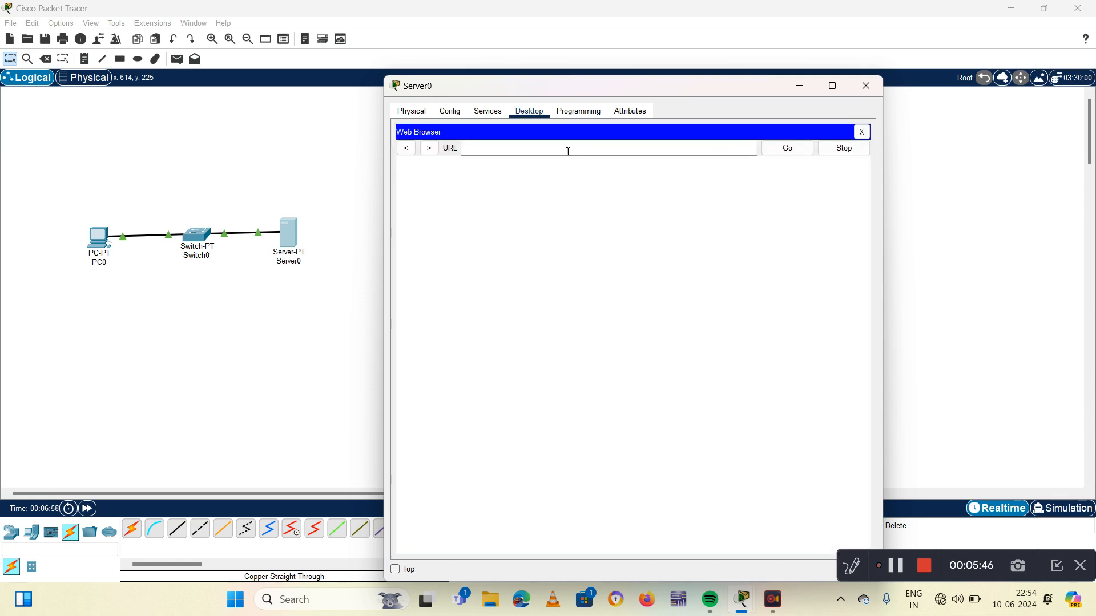
type("mywebsite")
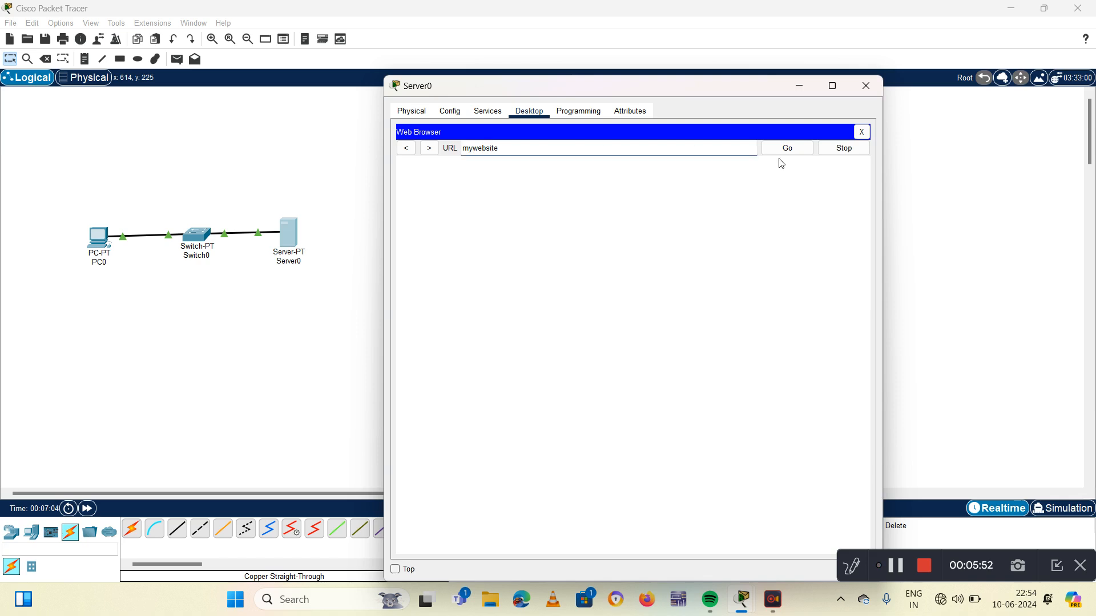
left_click(792, 150)
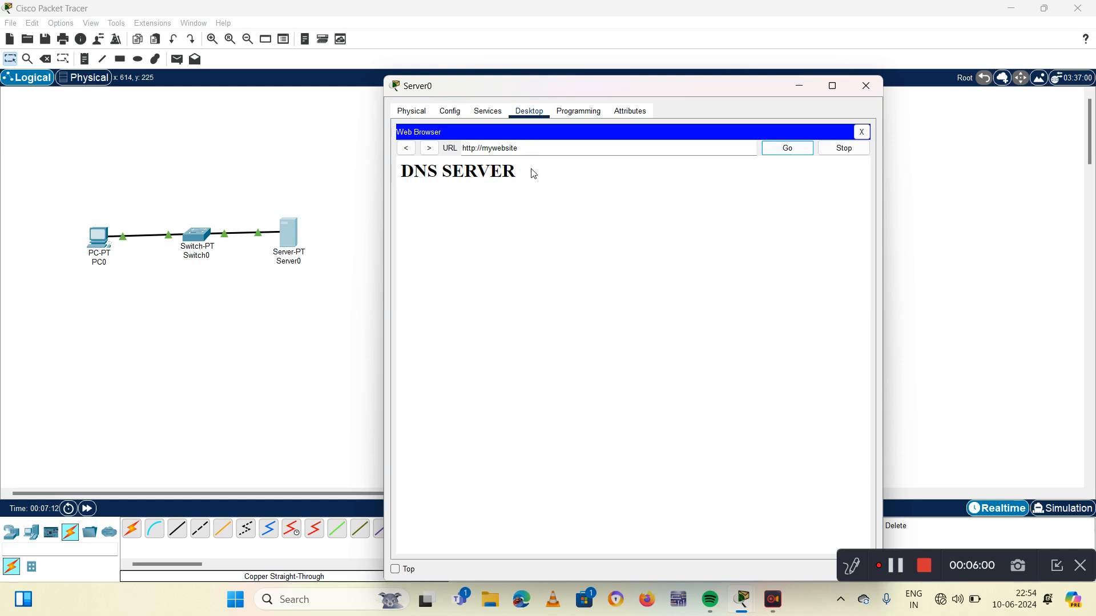
left_click(848, 156)
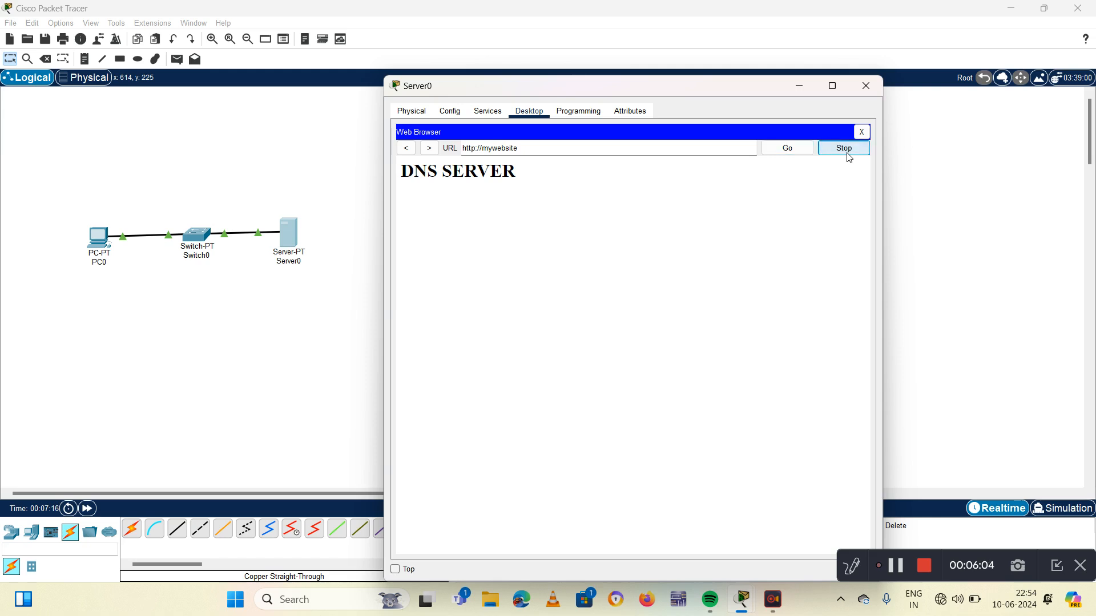
left_click(865, 87)
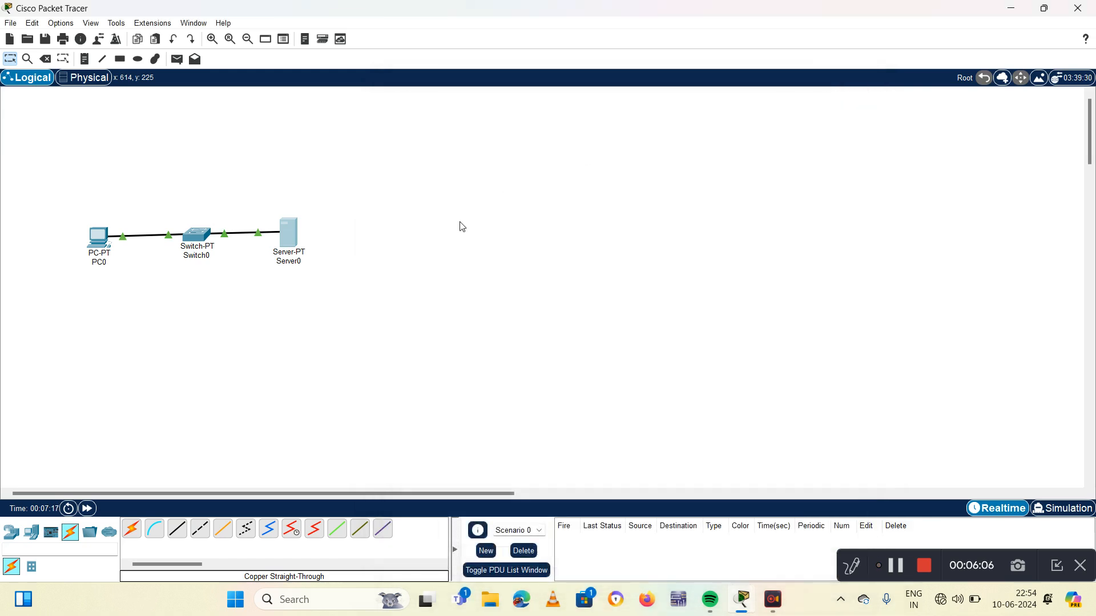
Load 192.161.1.1 in Server0's web browser to test access by IP address, and close the server's window.
left_click(284, 235)
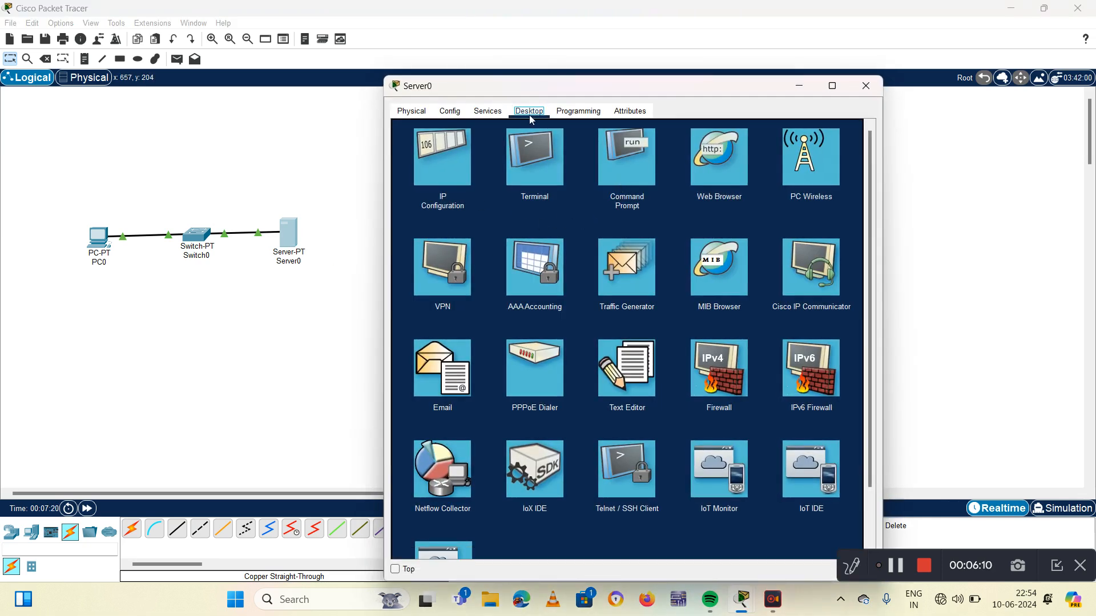
left_click(710, 171)
left_click(710, 168)
left_click(494, 146)
type("19")
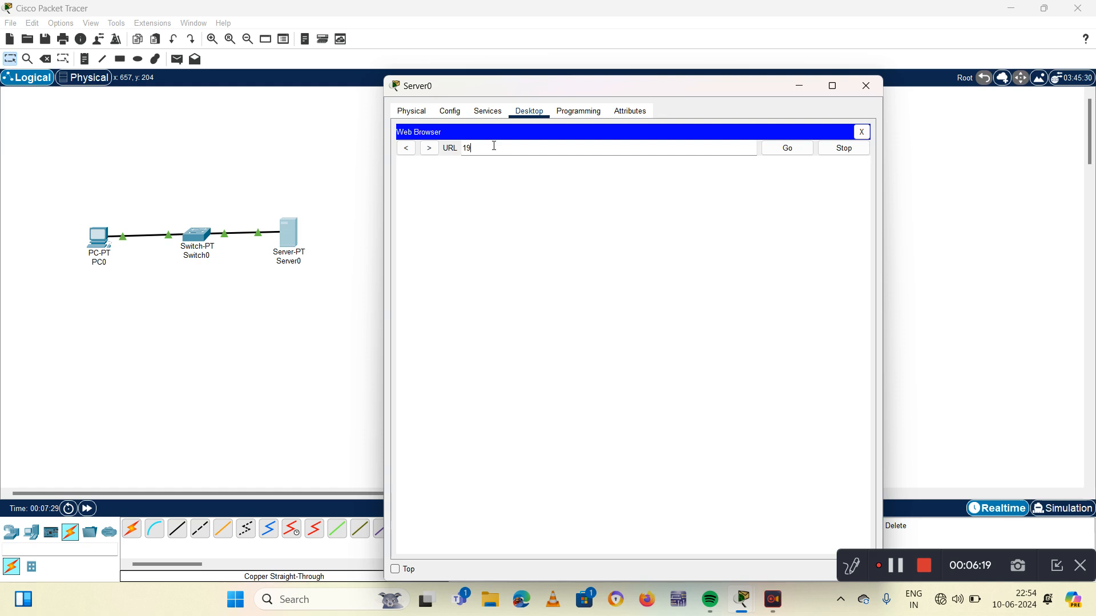
type("2.161.1.1")
left_click(780, 149)
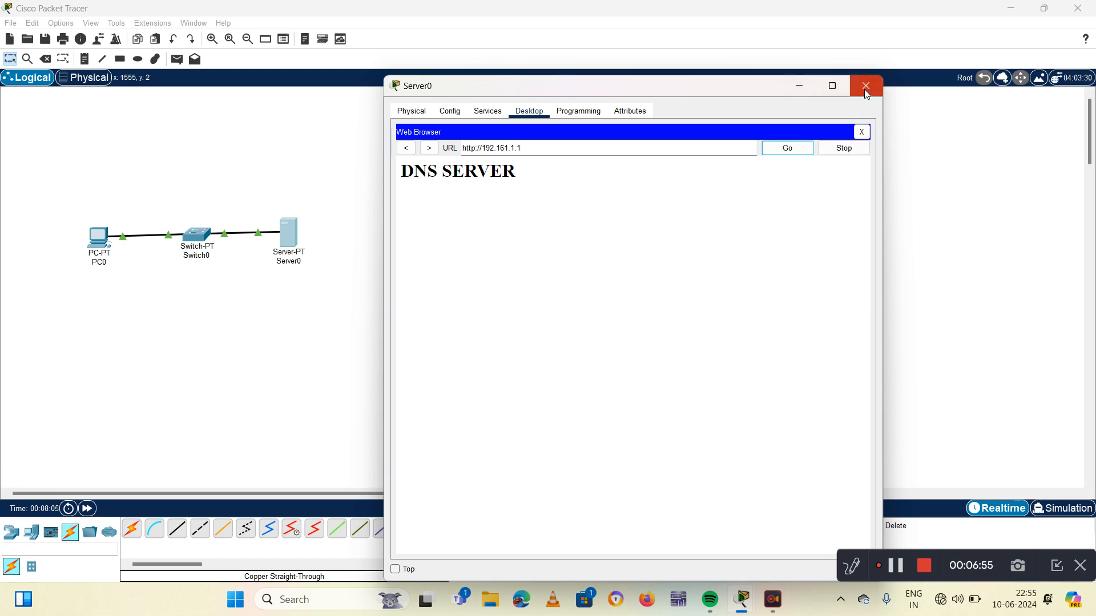
left_click(842, 151)
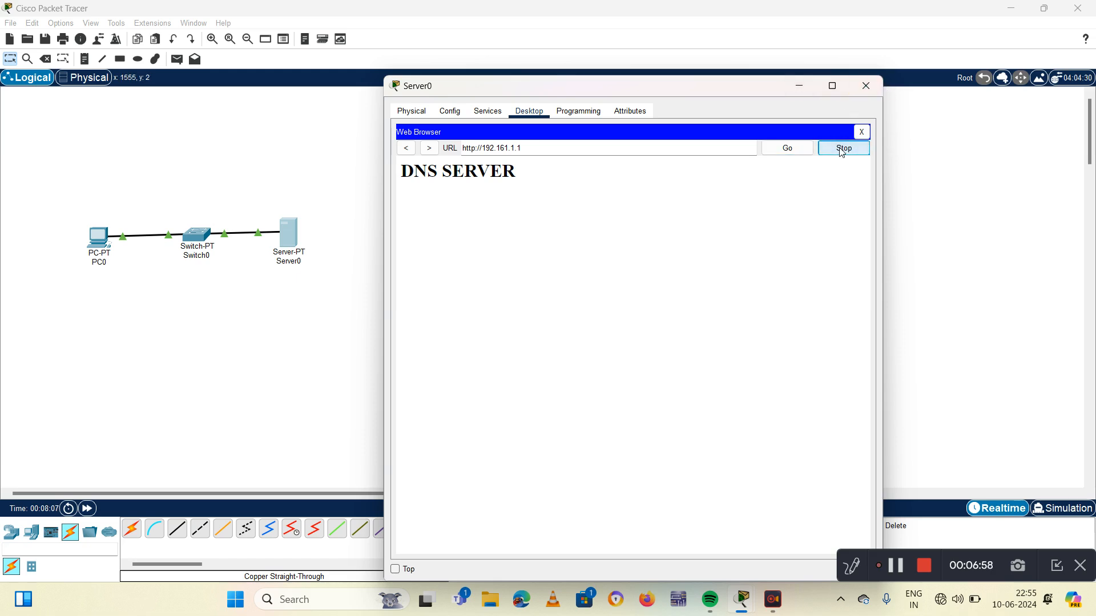
left_click(870, 90)
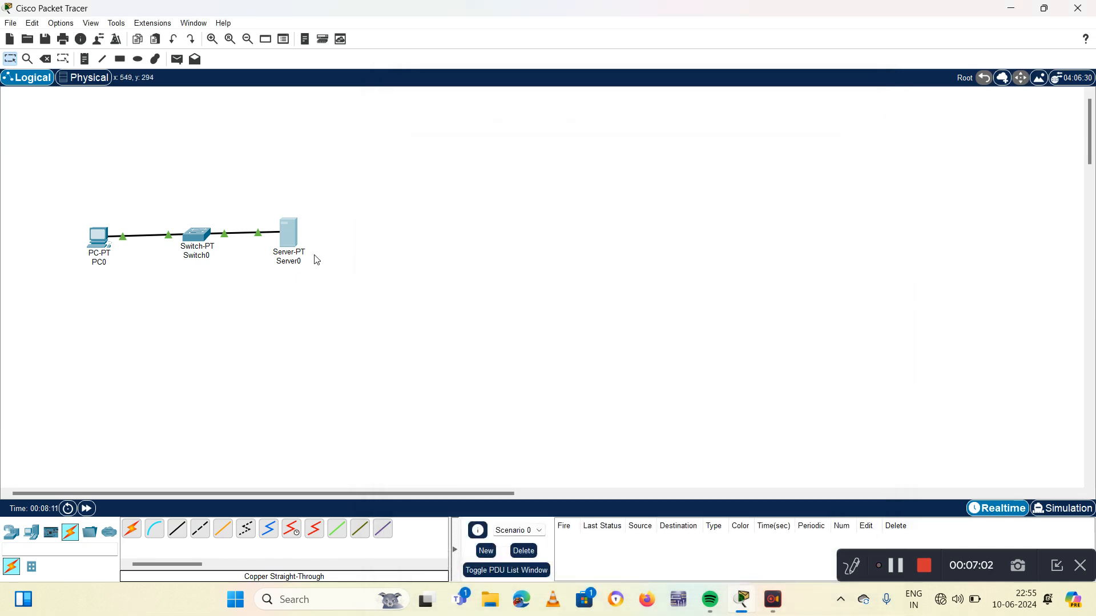